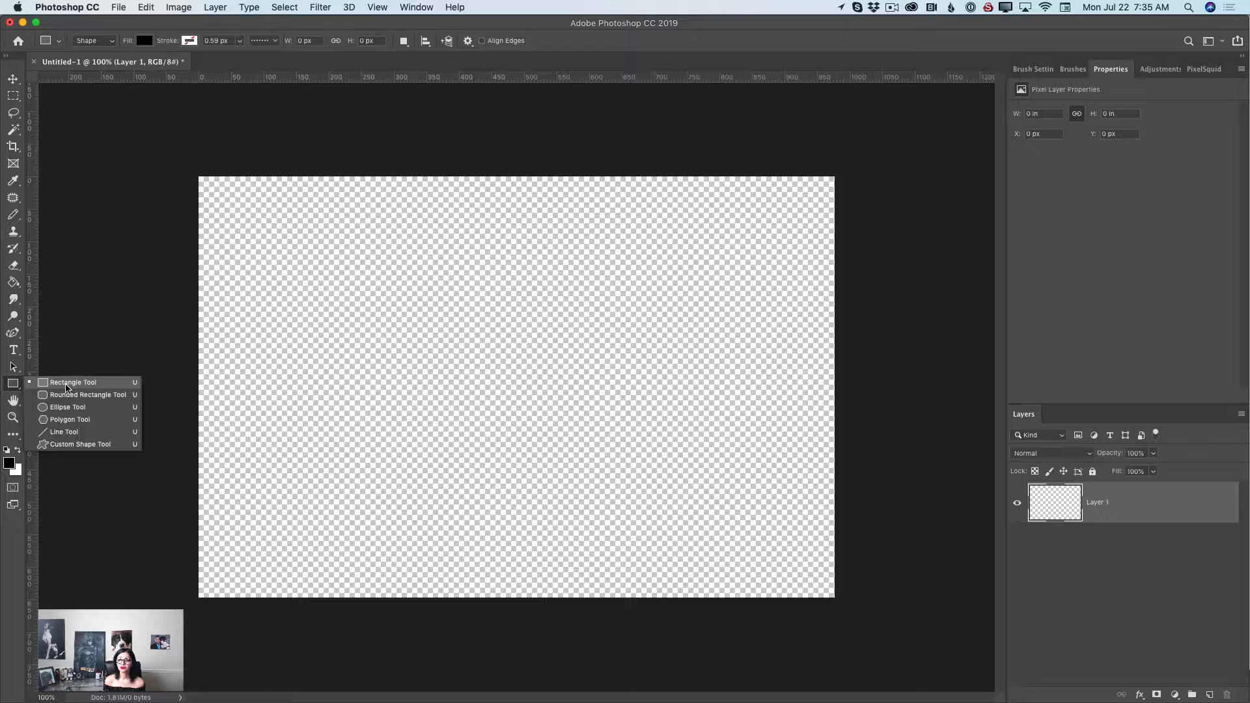
Draw two black rectangle shapes covering the canvas: an upper one about 994 × 423 px and a lower one about 996 × 242 px.
click(65, 388)
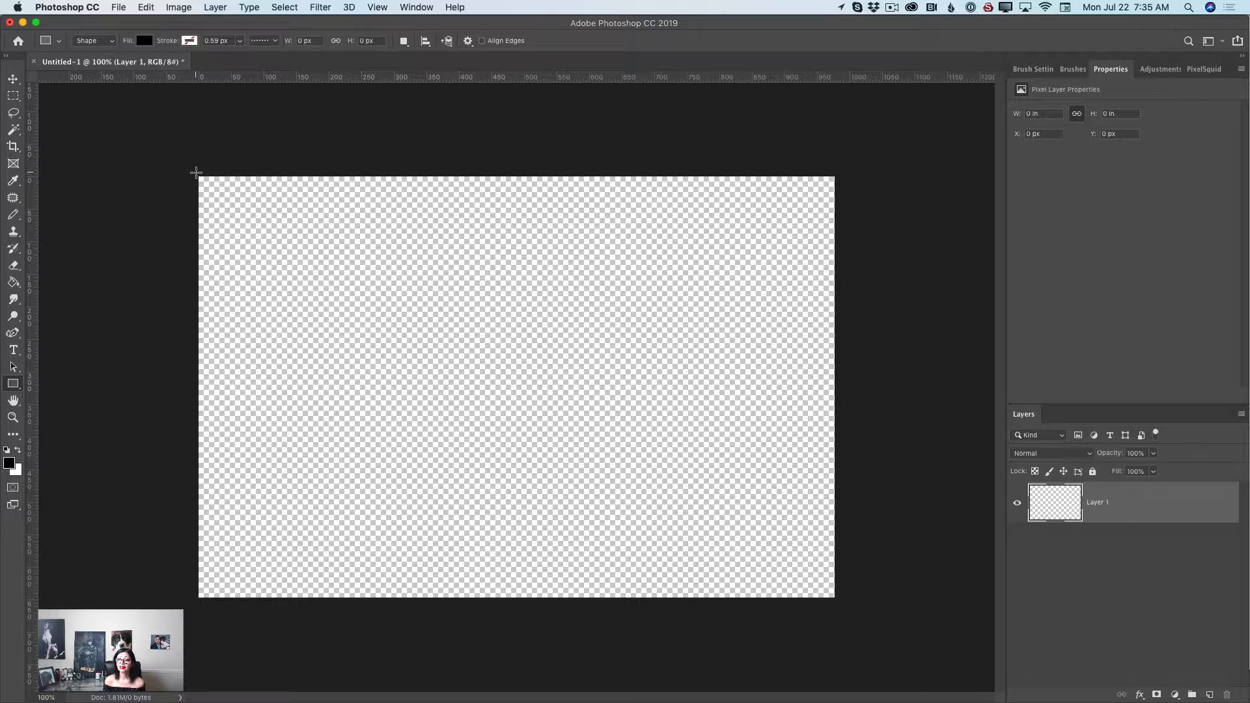
drag(194, 172, 840, 446)
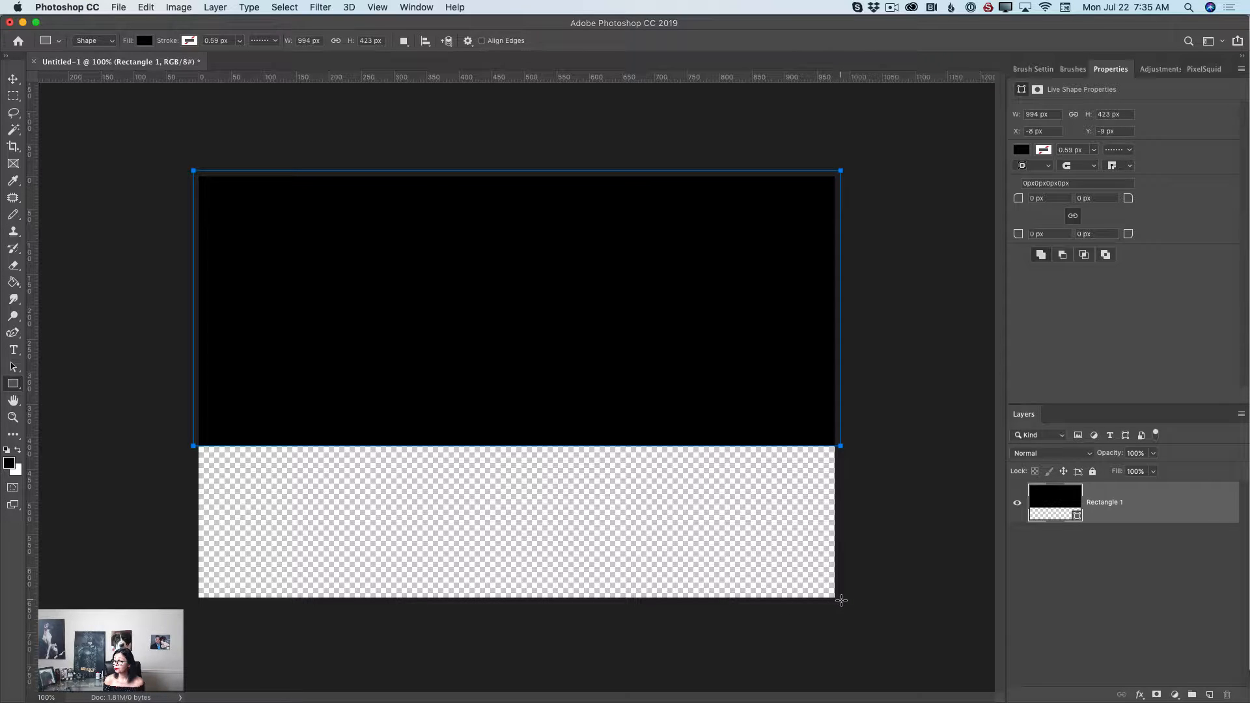
drag(841, 600, 194, 444)
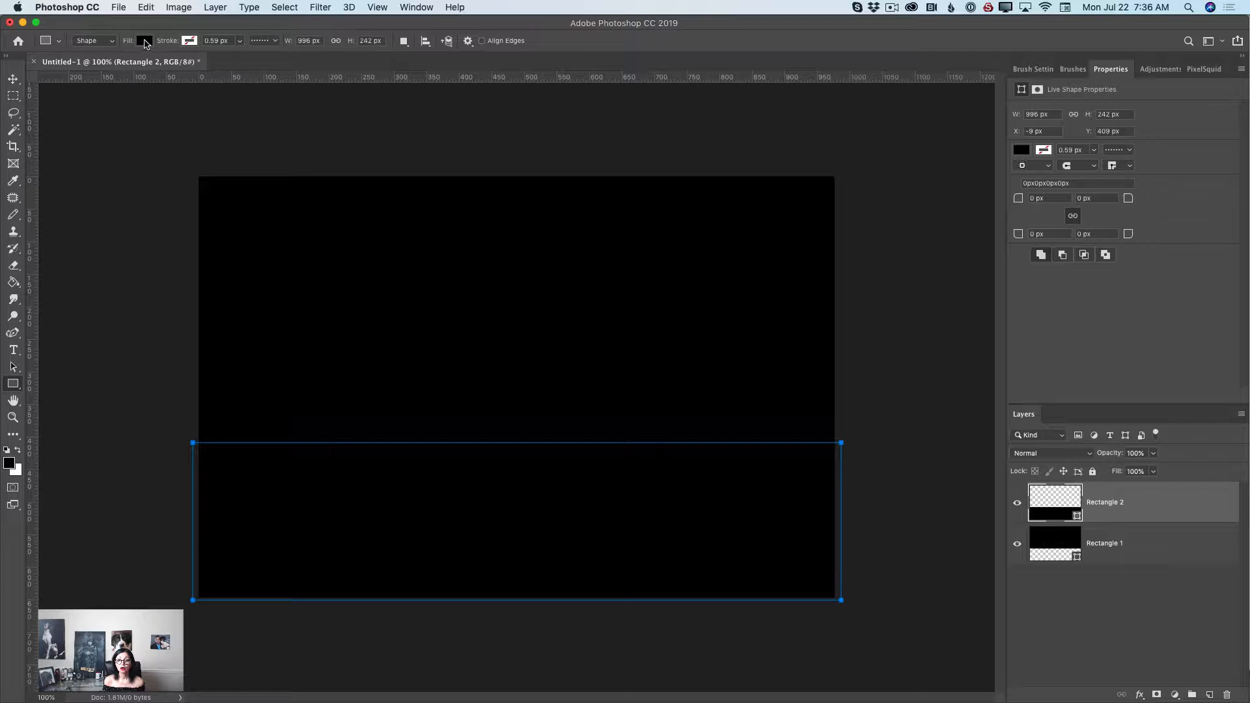
Fill the lower rectangle with a black-to-white linear gradient and move the black stop to nearly two-thirds of the way towards the white stop.
click(143, 43)
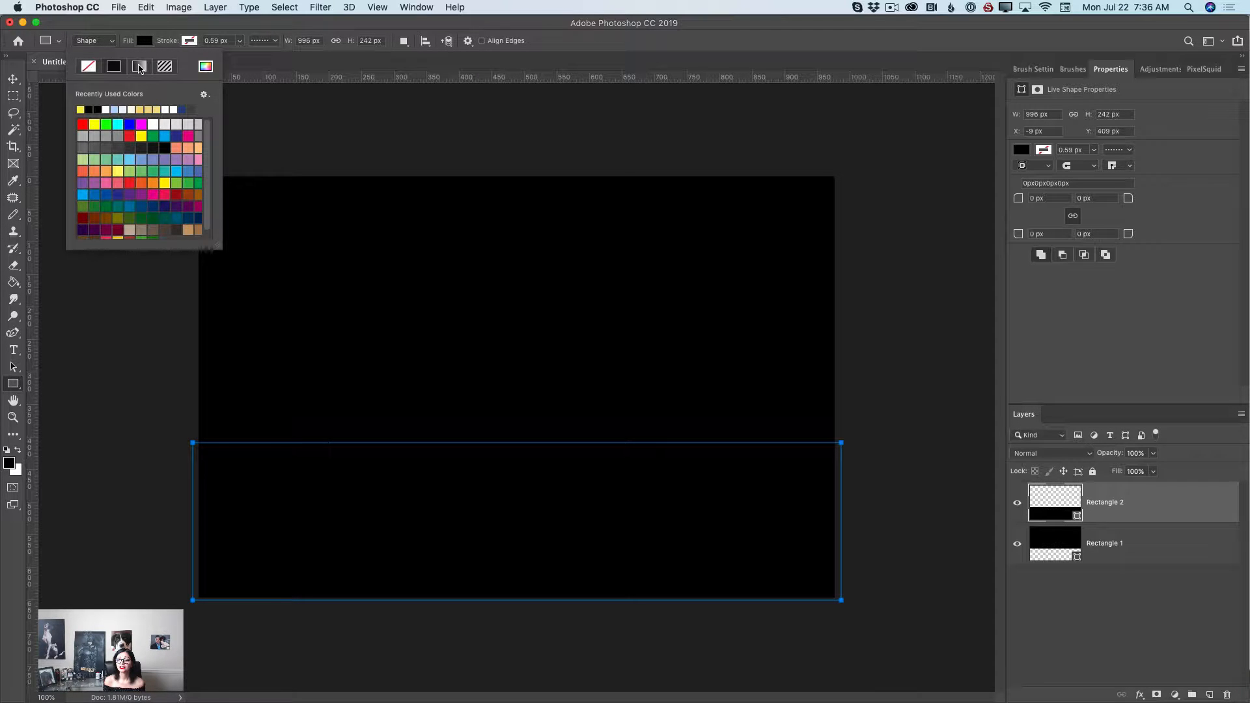
click(140, 67)
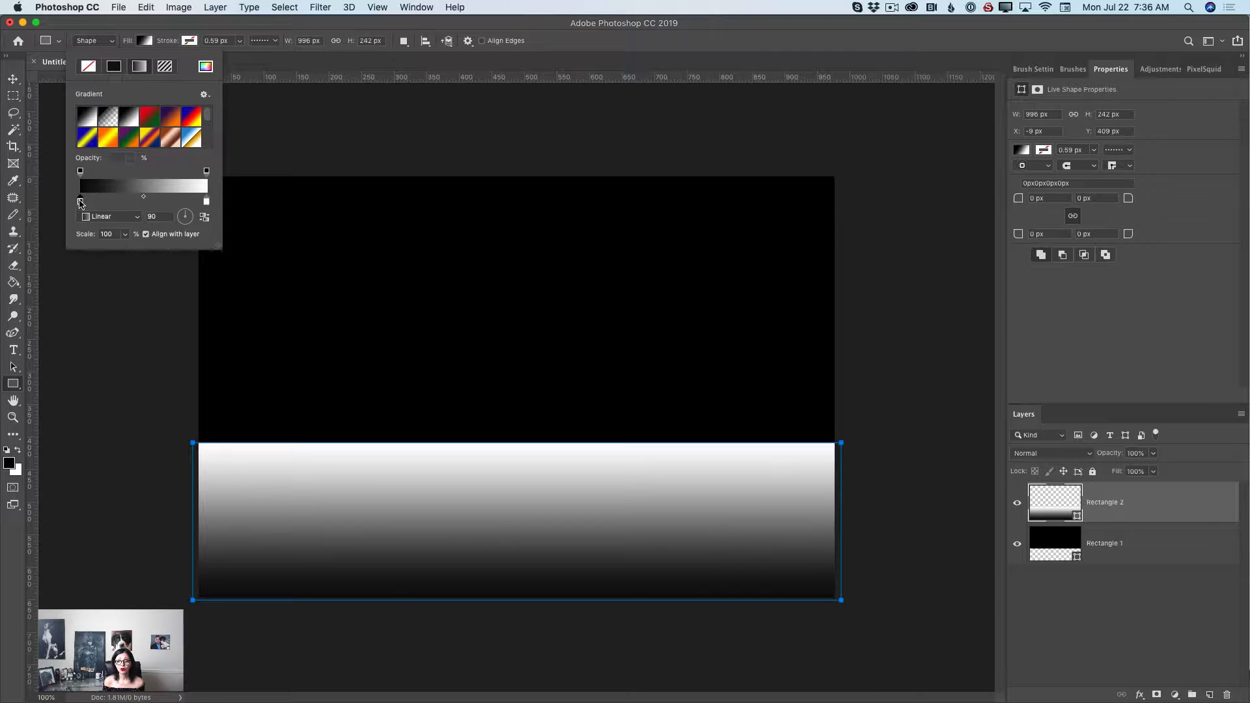
drag(81, 203, 164, 204)
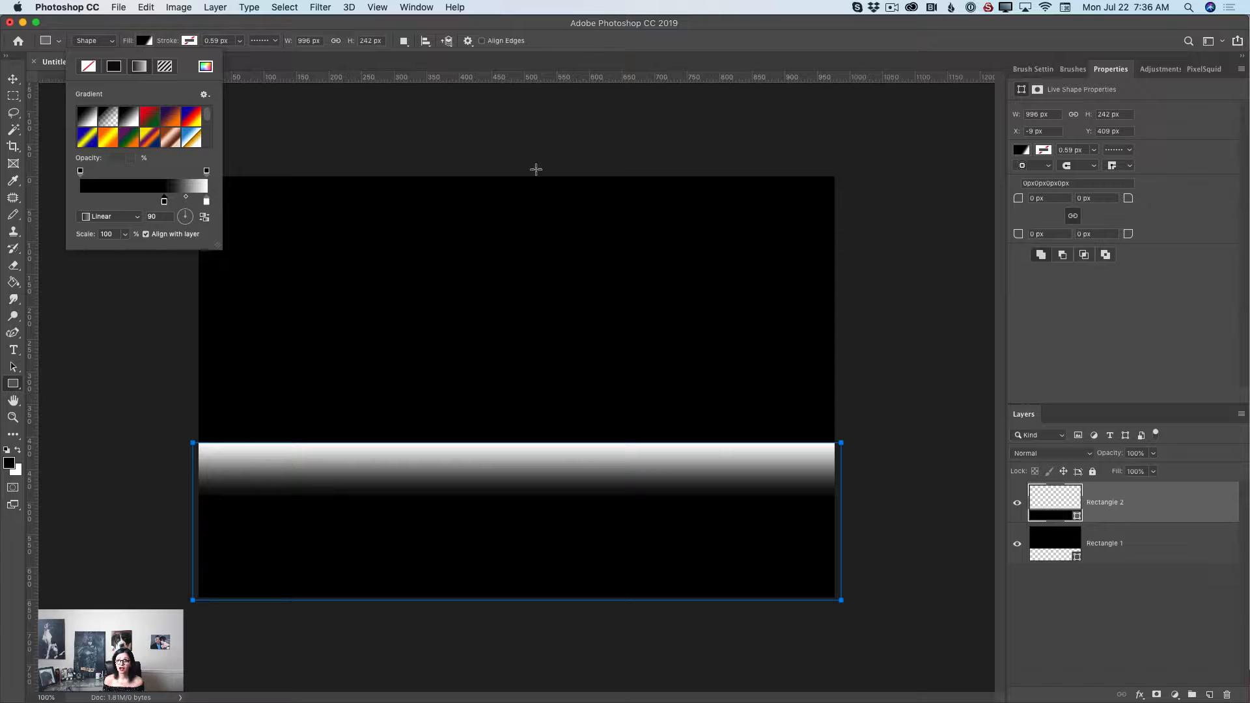
drag(163, 203, 159, 204)
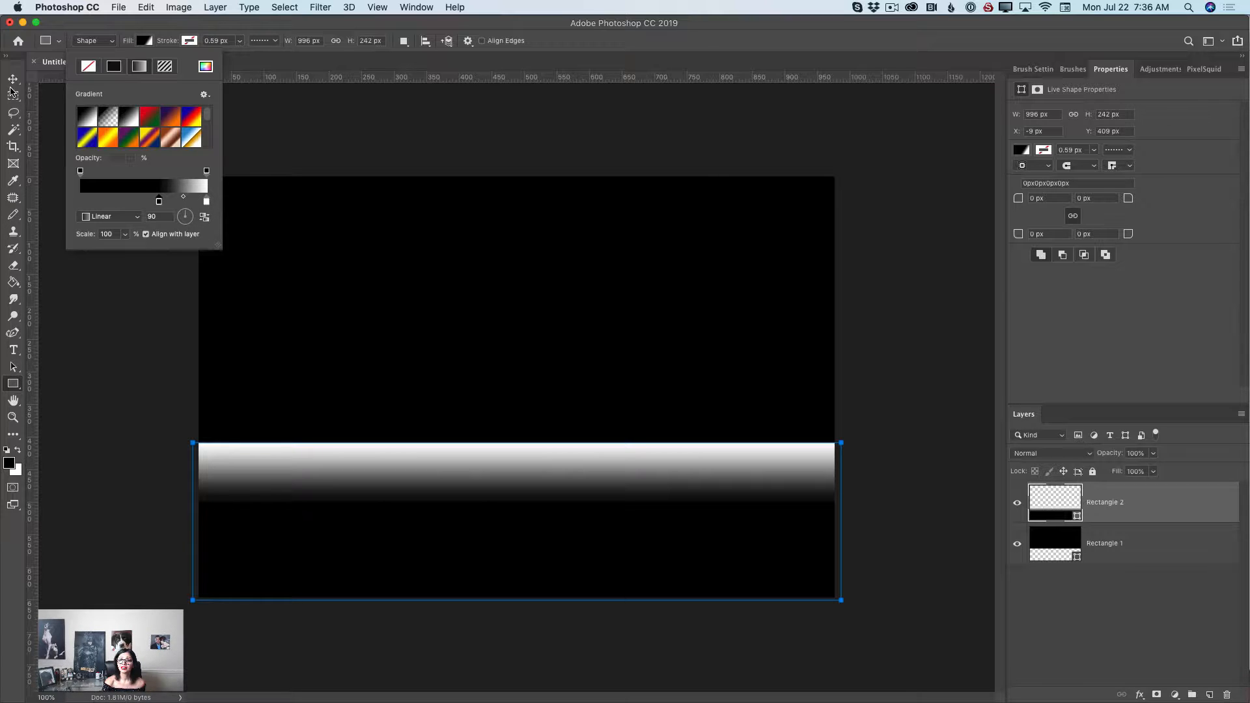
Change the gradient's white colour stop to a very dark grey and switch to the Move tool.
double_click(206, 202)
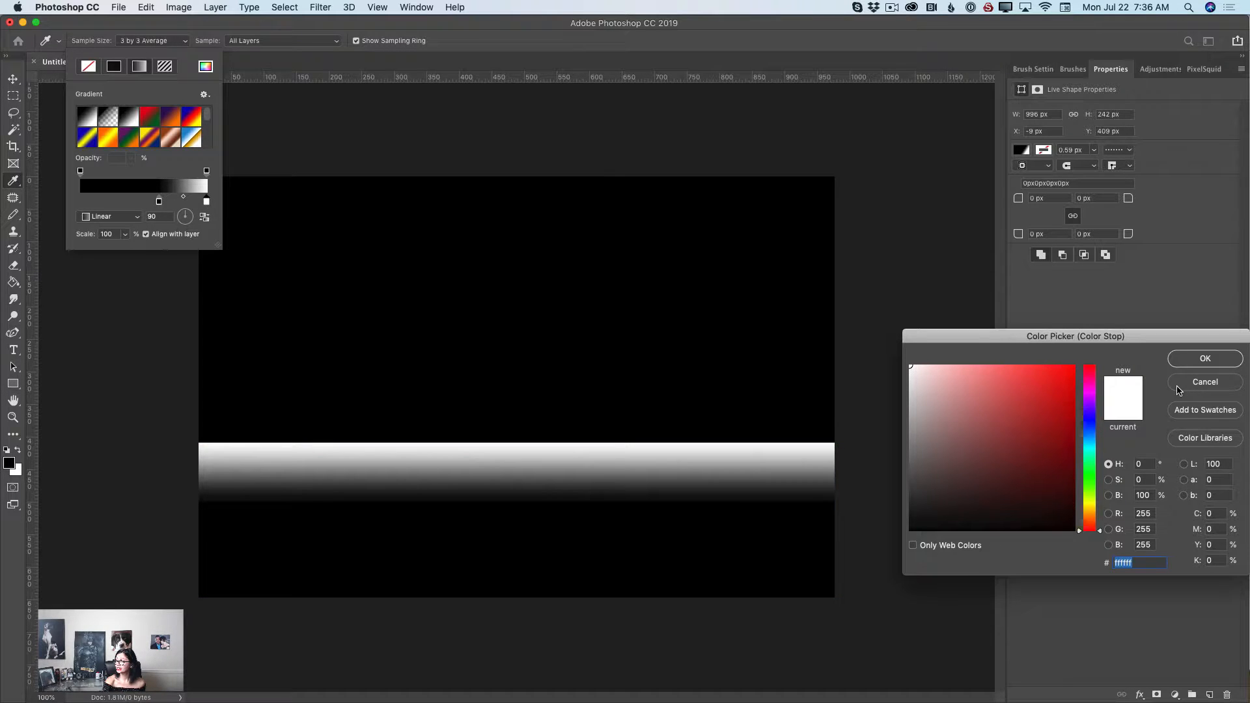
click(915, 463)
drag(915, 462, 911, 498)
click(1187, 362)
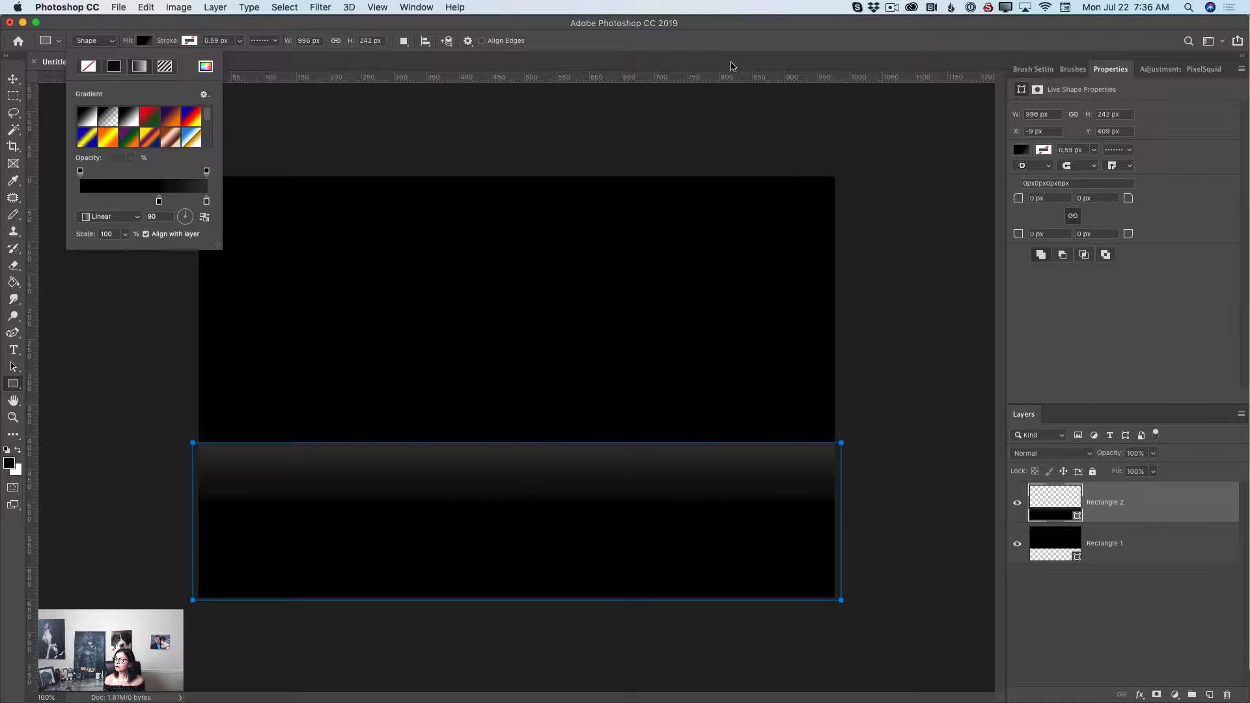
click(21, 87)
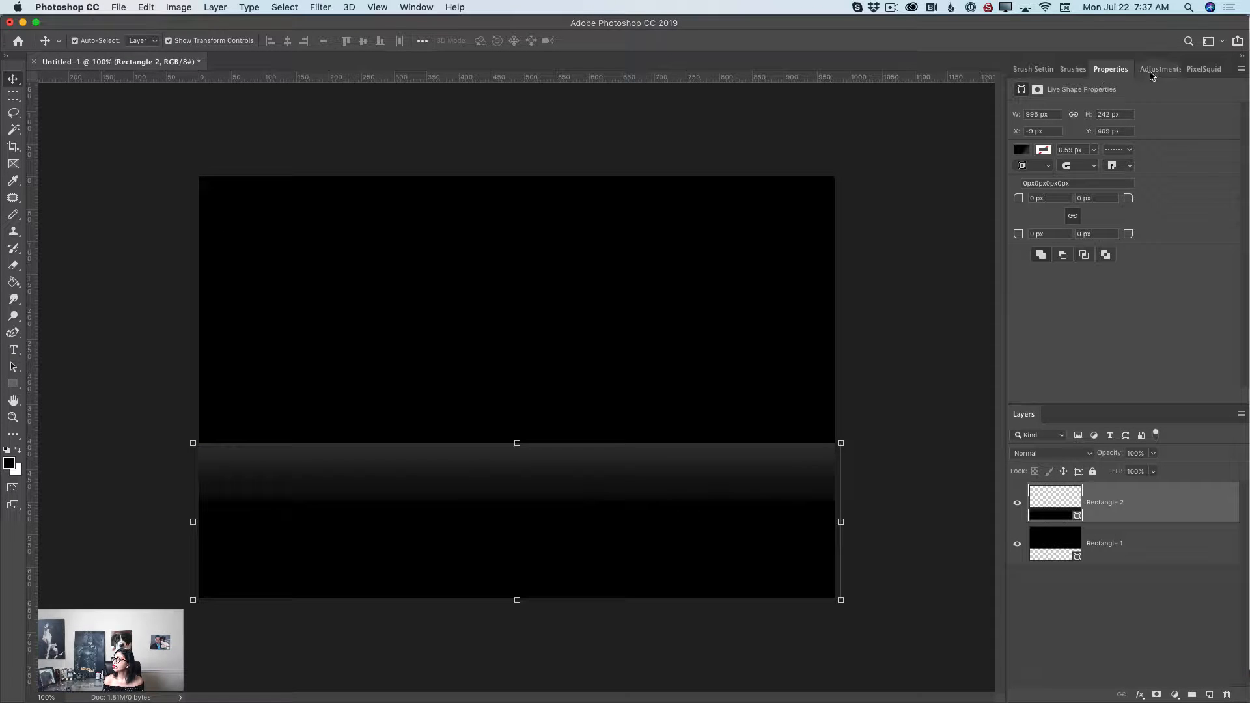
Place the red sedan from the PixelSquid library on the canvas and spin it to a straight front view.
click(1200, 71)
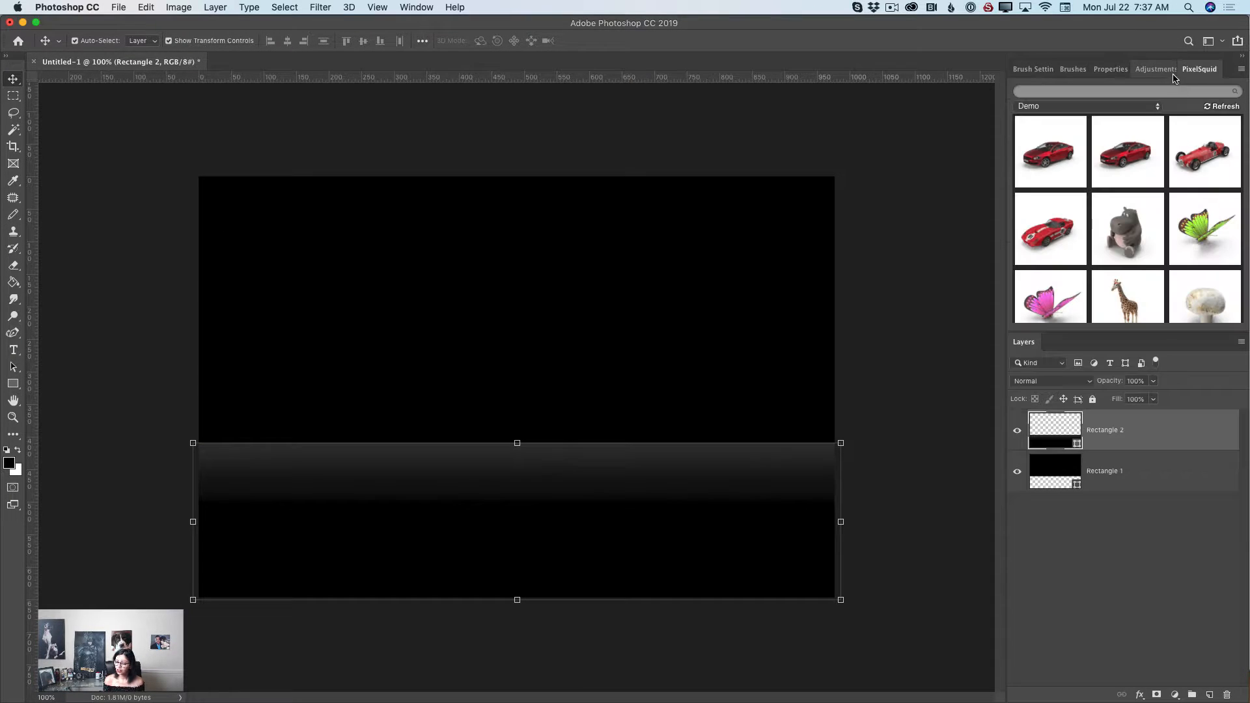
click(1055, 161)
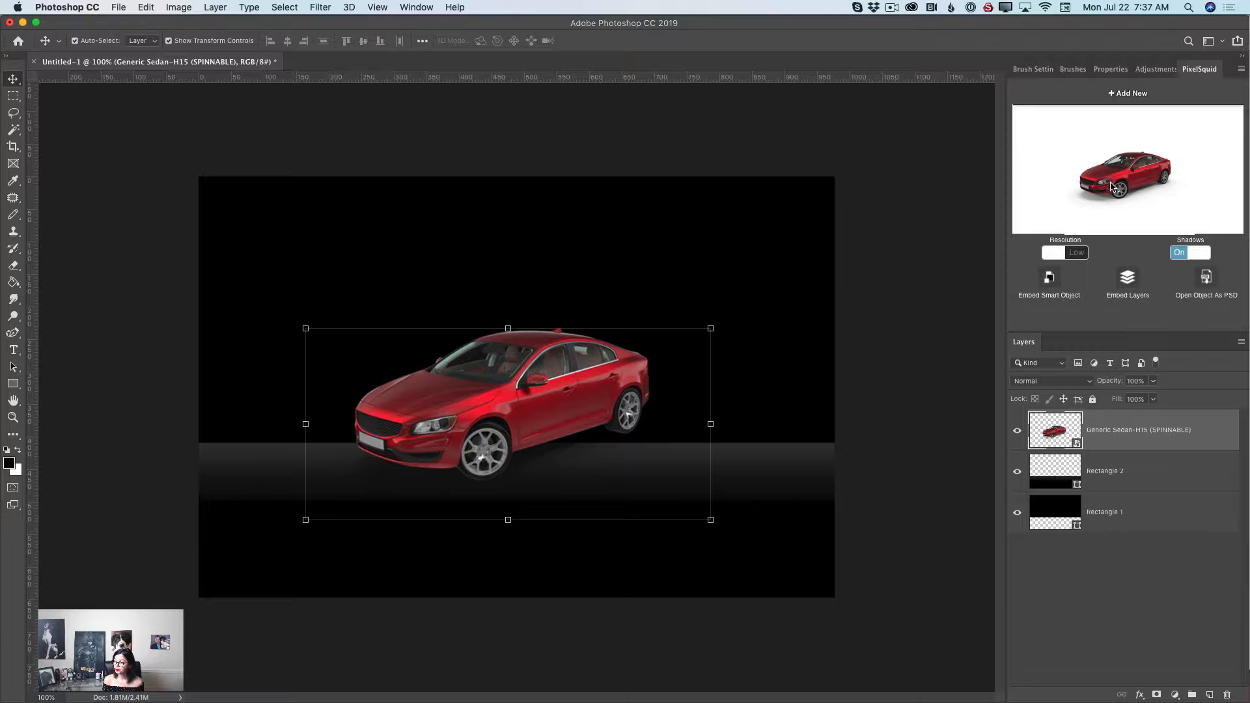
drag(1107, 186, 1123, 181)
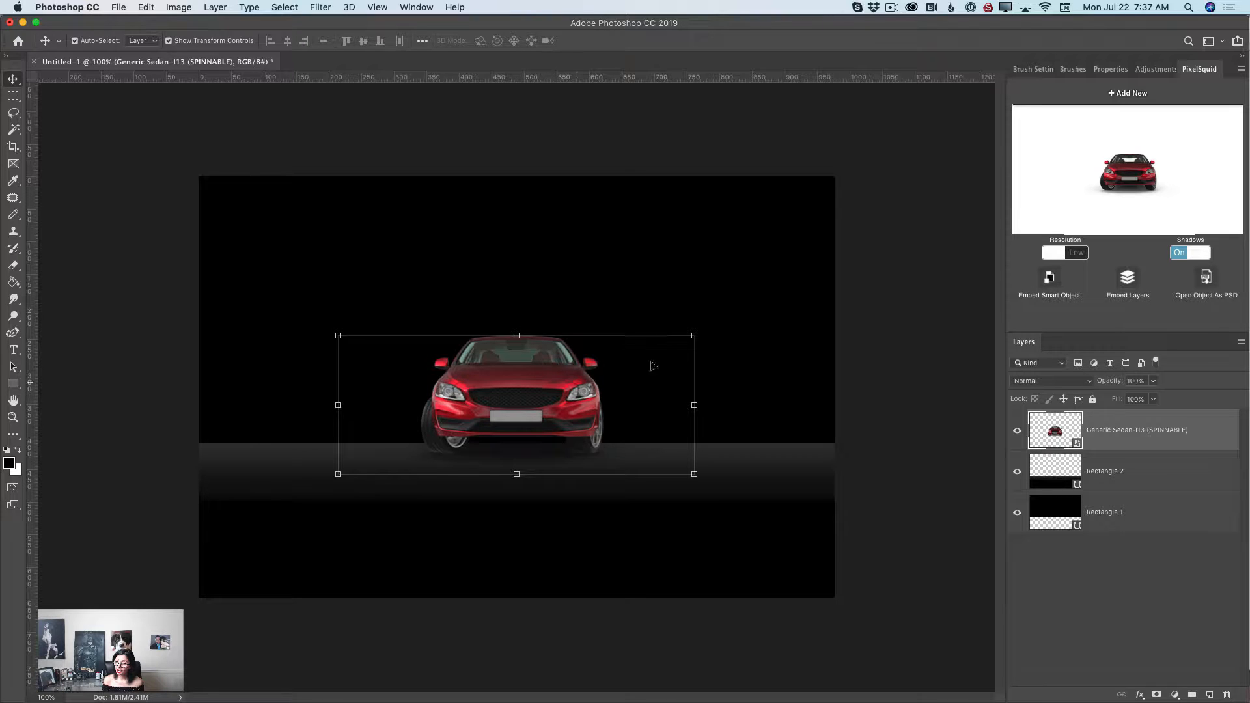
Scale the sedan to about 252%, centre it on the canvas and set its PixelSquid resolution to High.
click(695, 335)
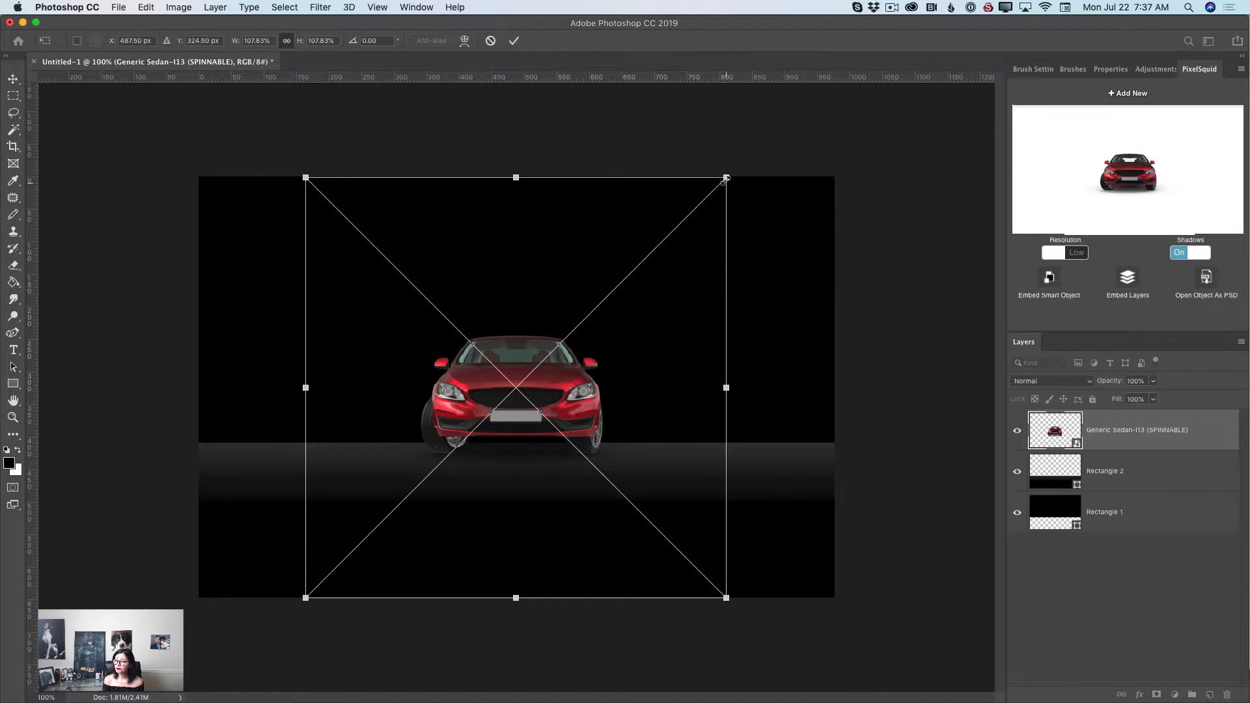
drag(726, 174, 1110, 26)
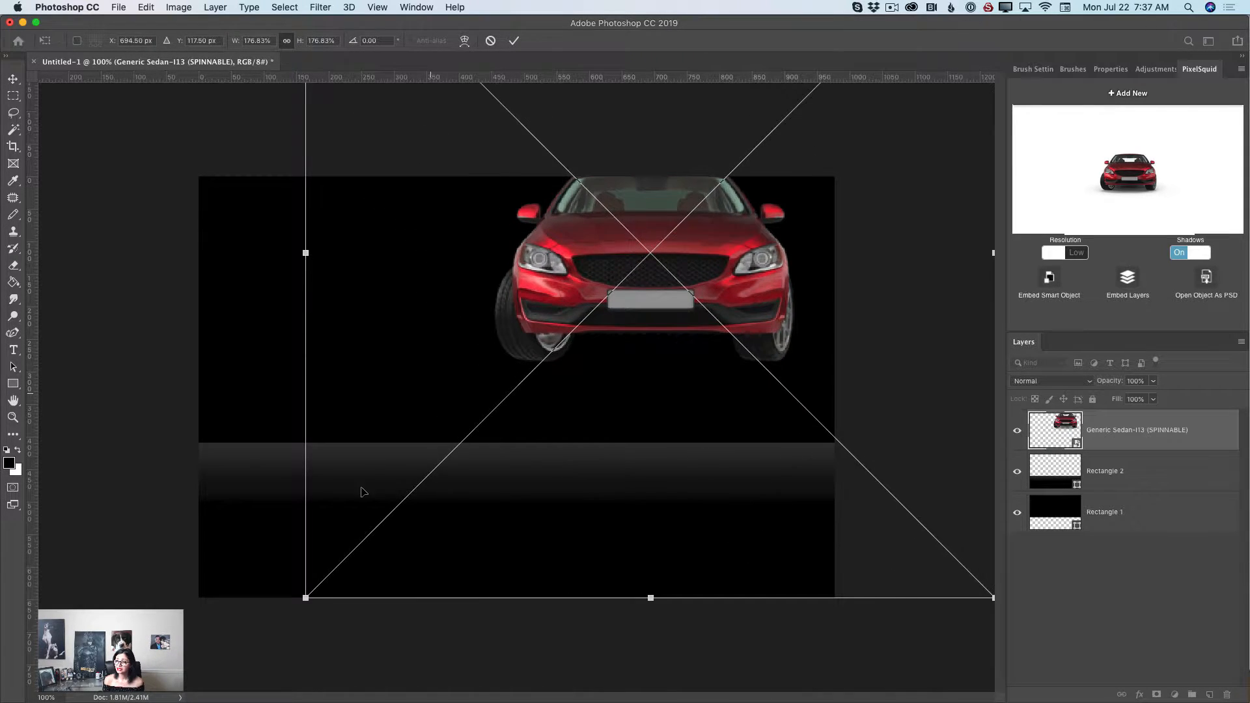
drag(302, 597, 10, 698)
mouse_move(525, 445)
mouse_down()
mouse_move(534, 439)
mouse_move(482, 435)
mouse_move(536, 433)
mouse_up()
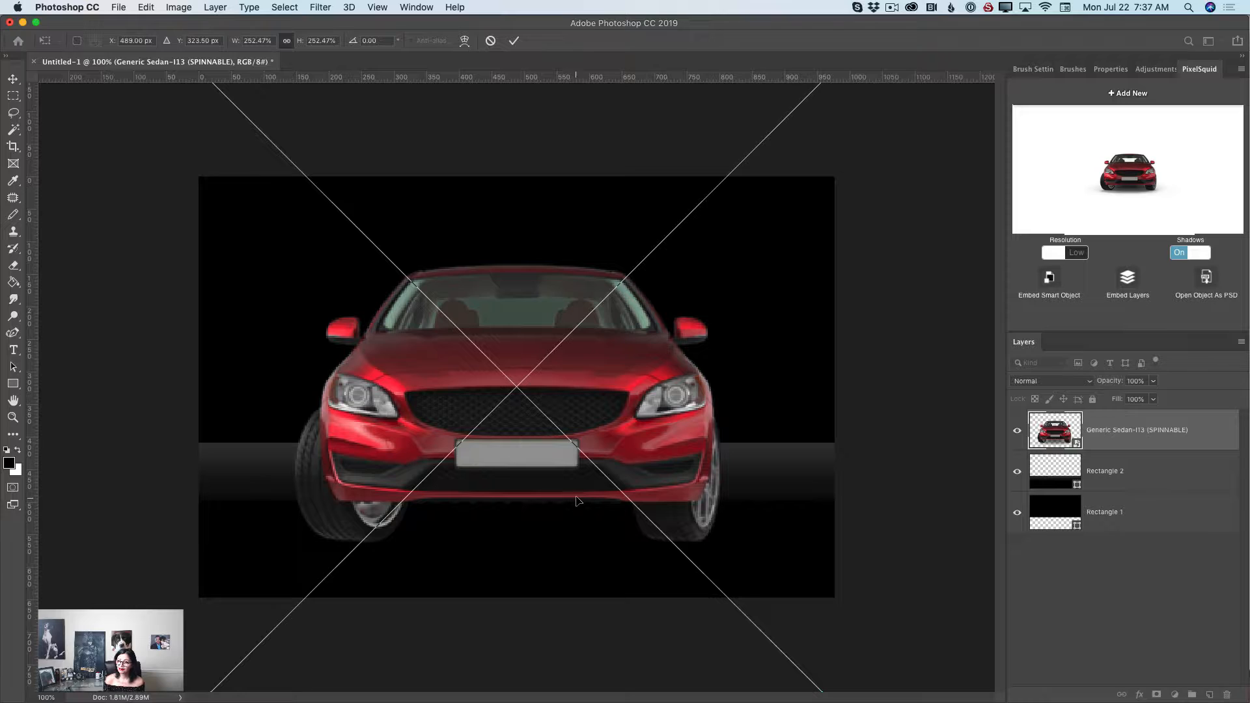
click(514, 41)
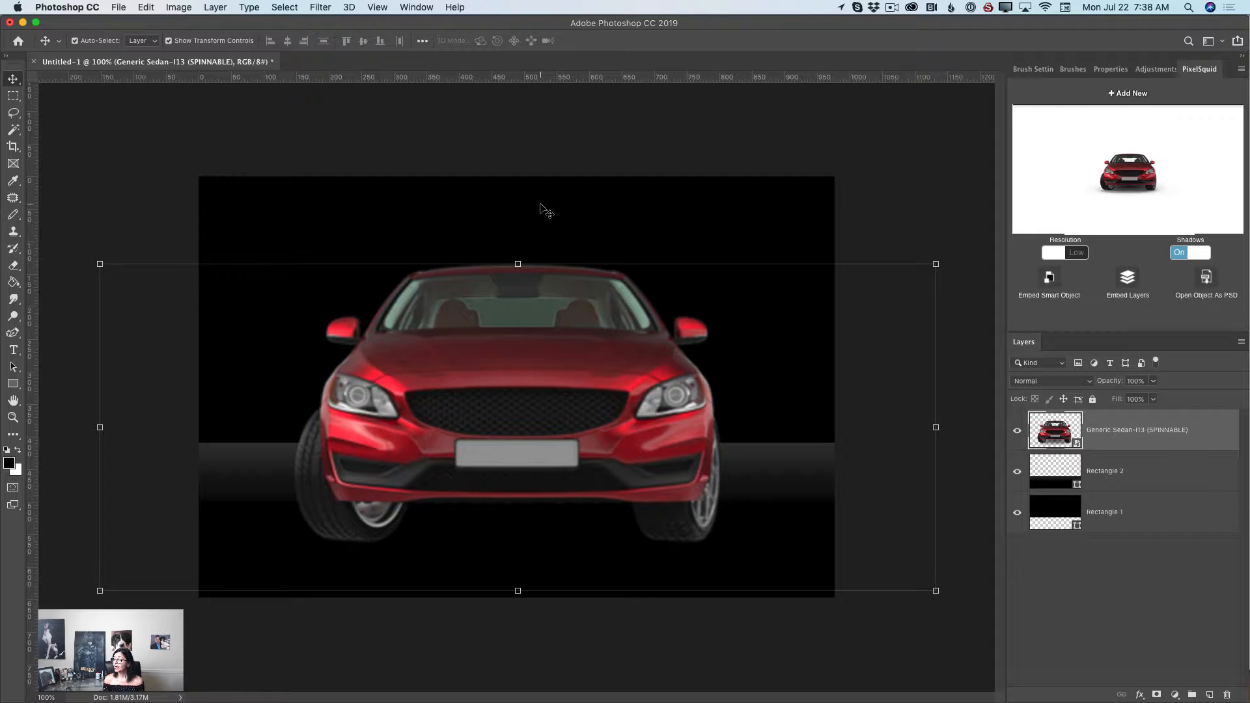
click(1078, 256)
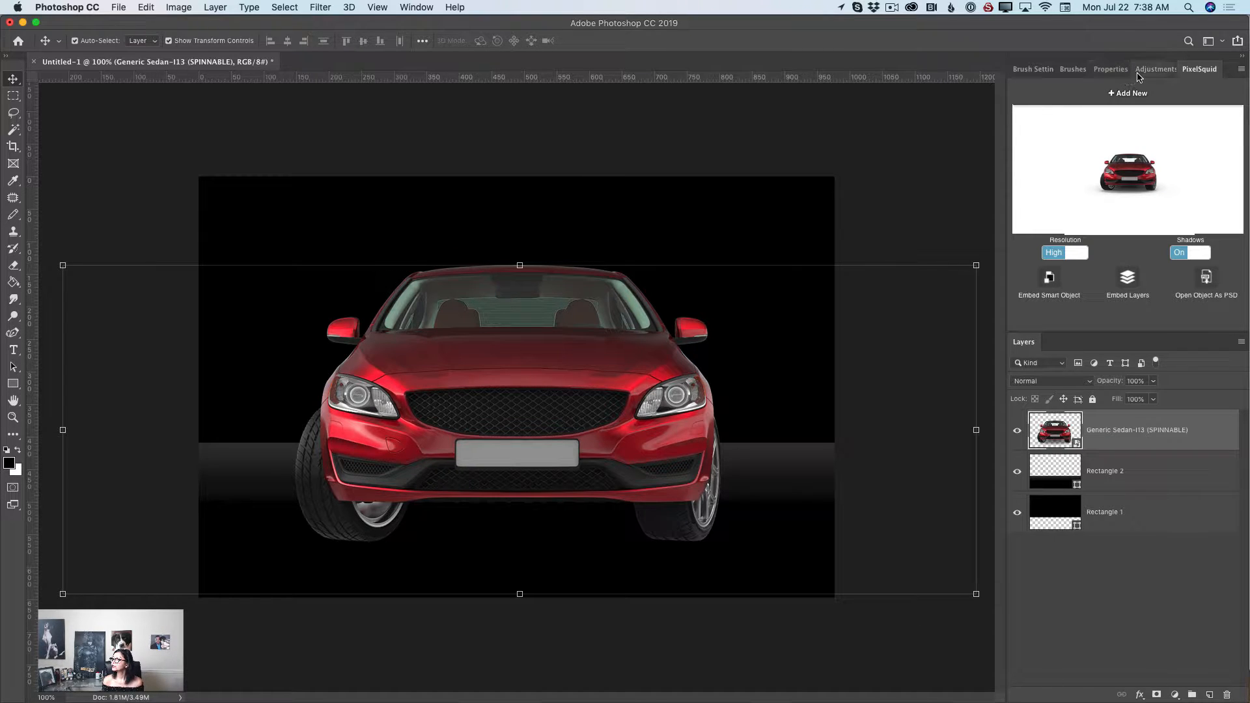
Add a Hue/Saturation adjustment clipped to the sedan layer, with Saturation +53 and Lightness -62.
click(1147, 70)
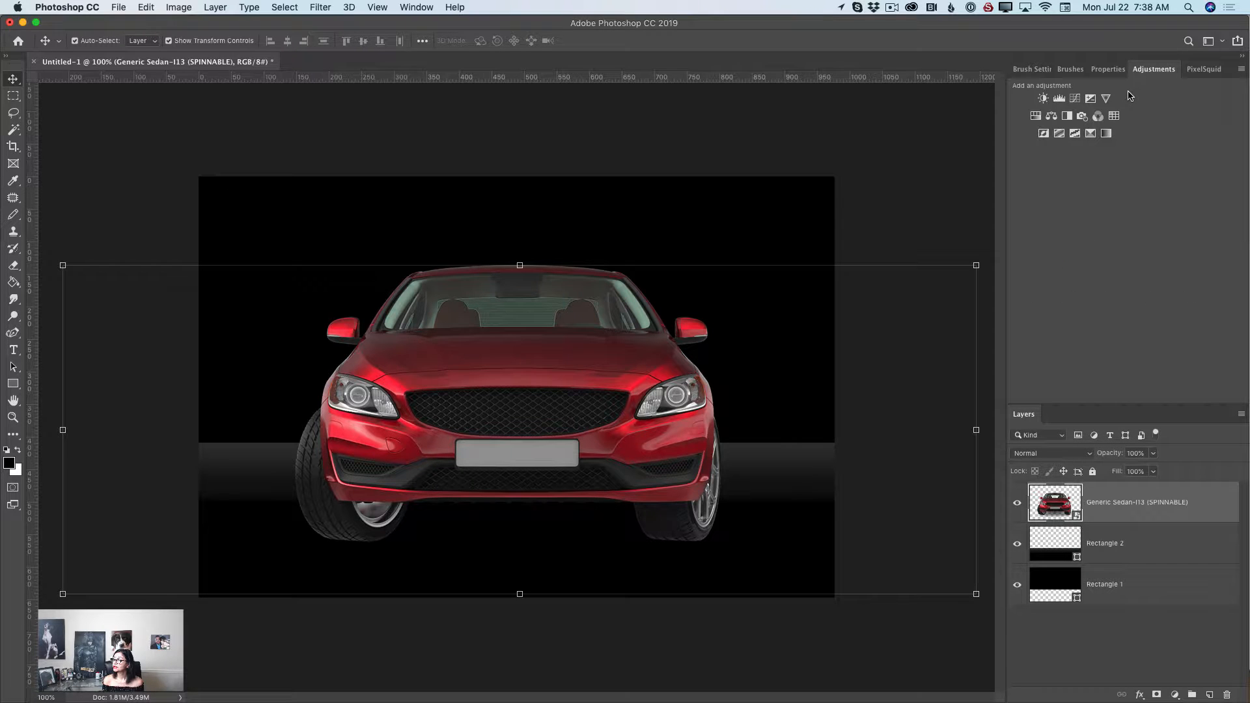
click(1036, 117)
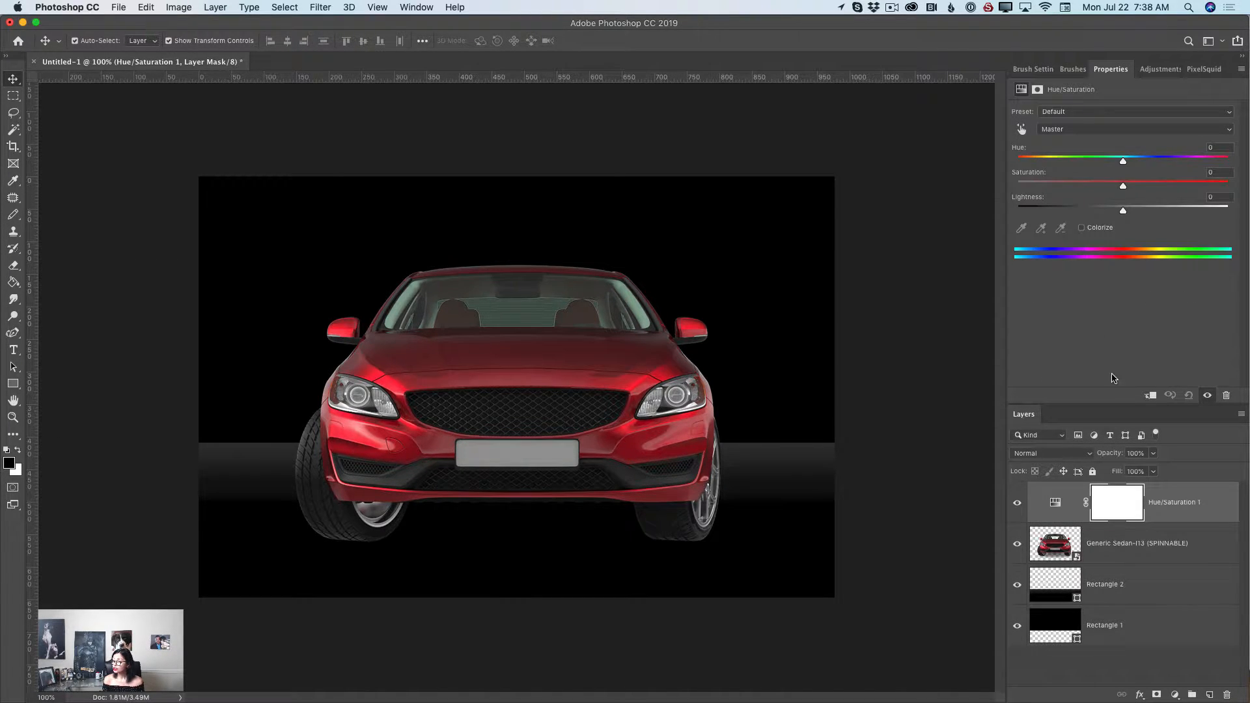
click(1151, 396)
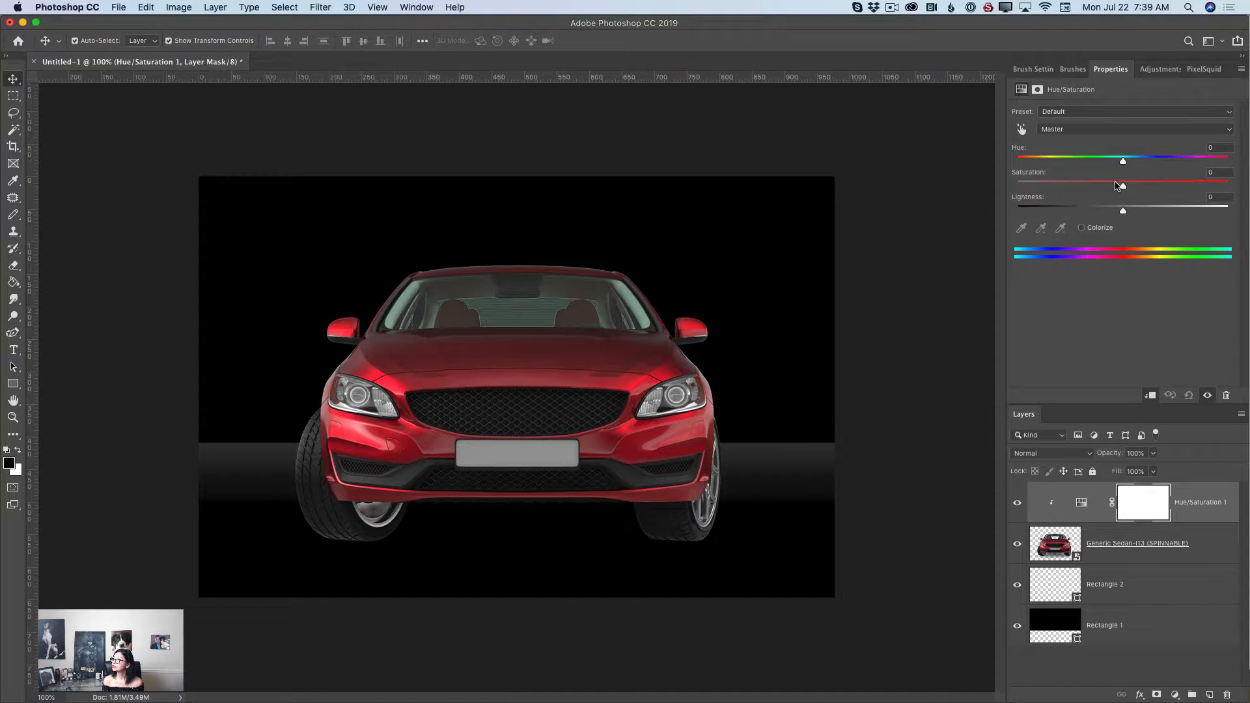
drag(1123, 188, 1067, 220)
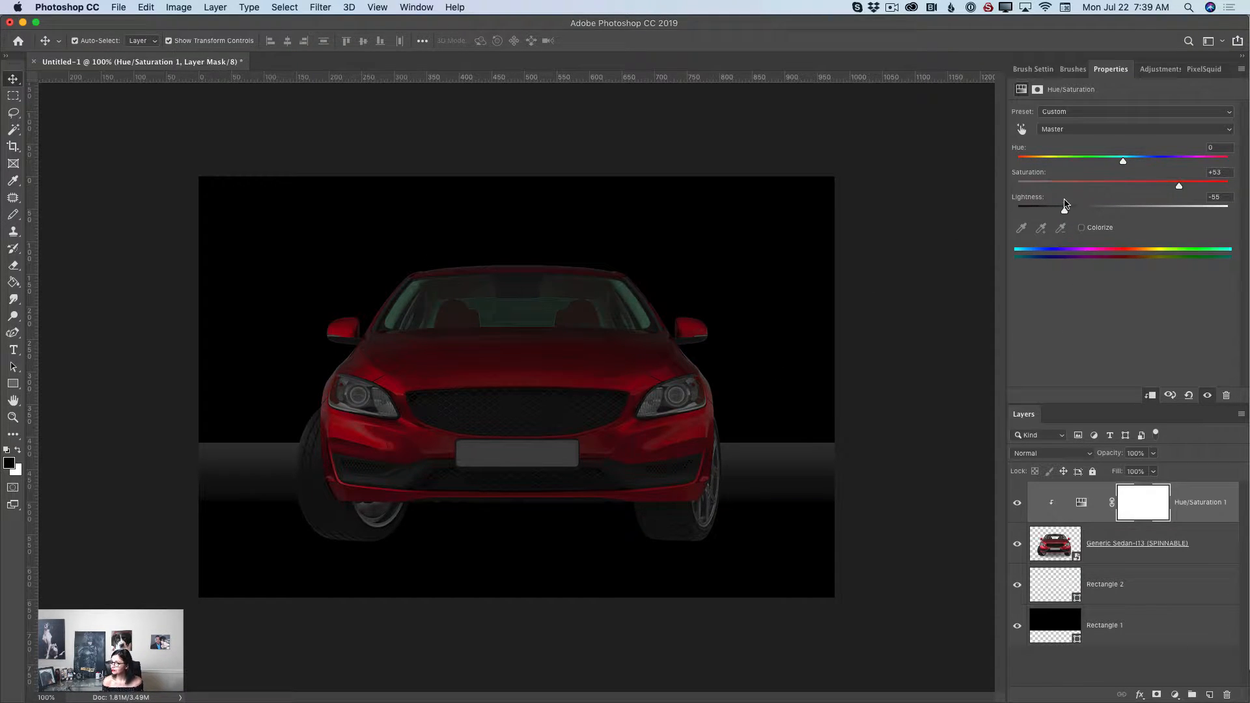
drag(1066, 210, 1049, 213)
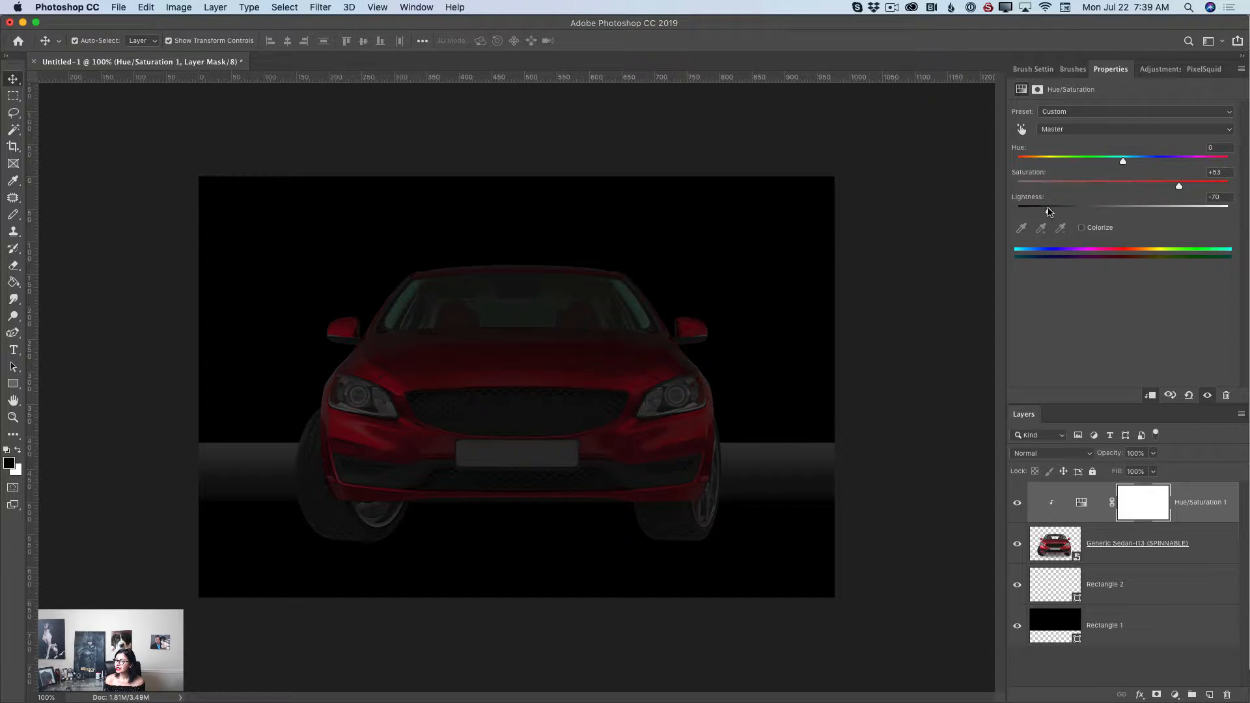
drag(1055, 214, 1062, 213)
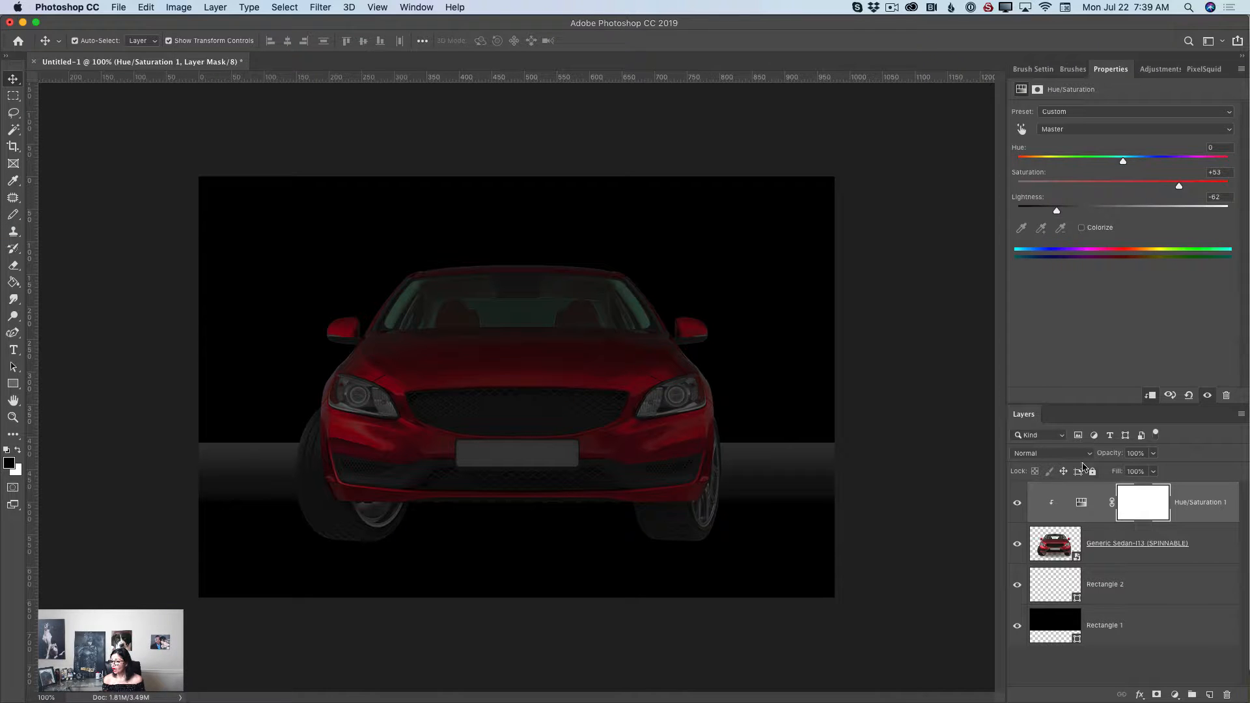
Target the Hue/Saturation layer mask and set up the Brush tool with the soft round 30 px tip at 100% opacity.
click(1137, 516)
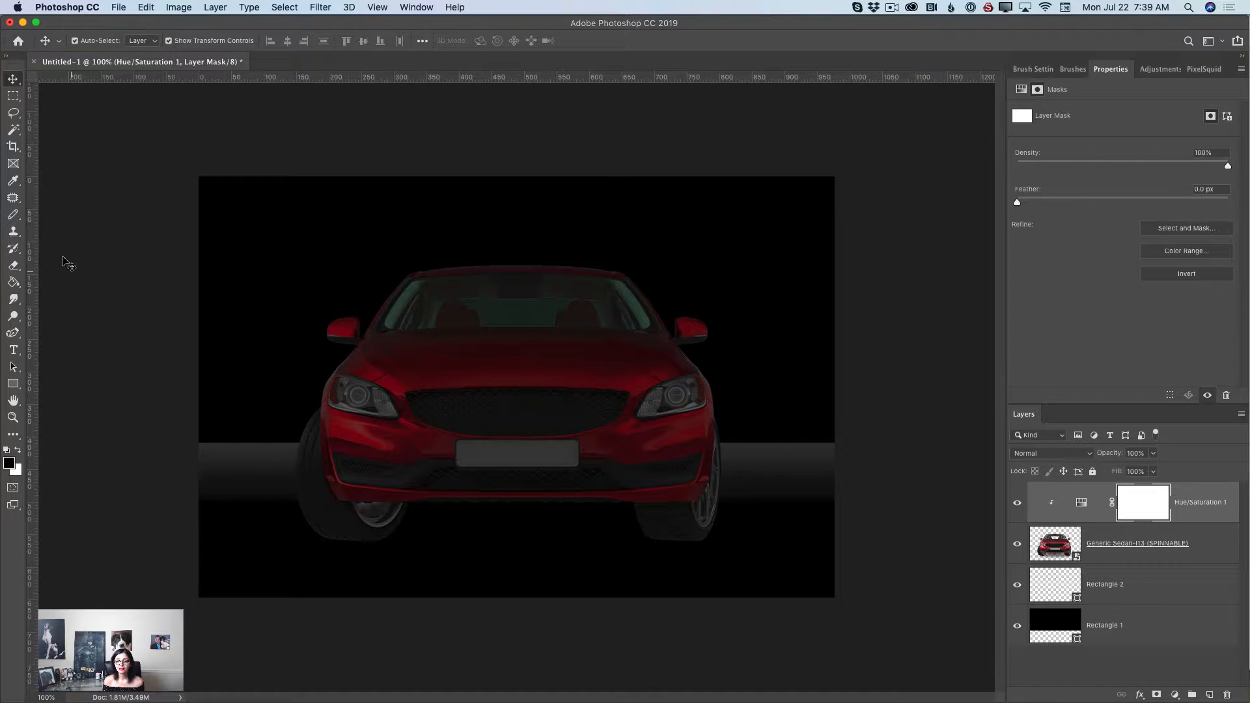
click(13, 218)
right_click(13, 219)
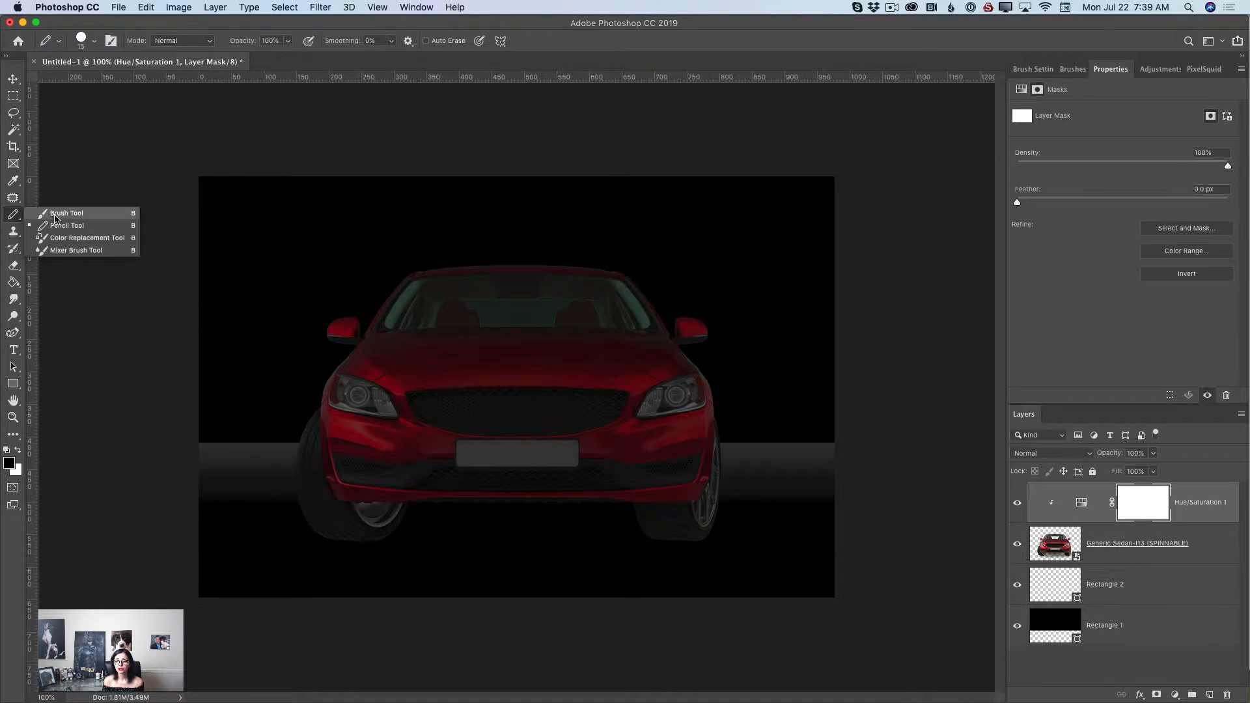
click(58, 218)
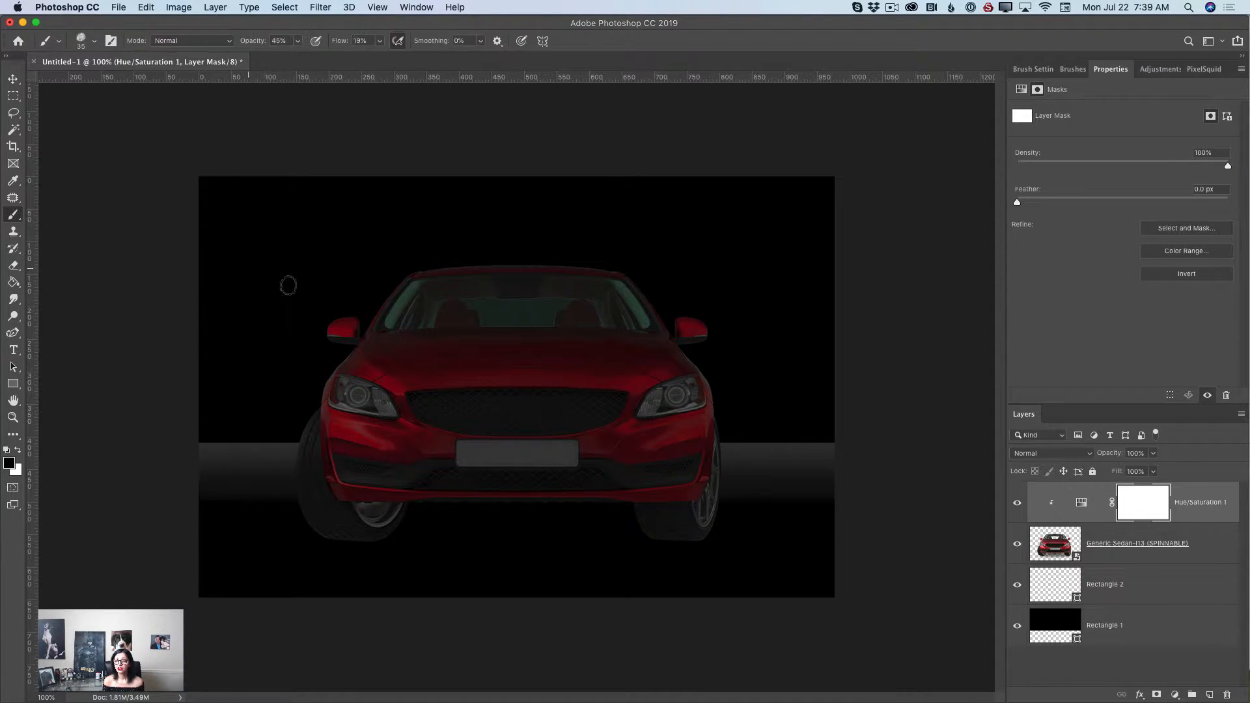
click(111, 43)
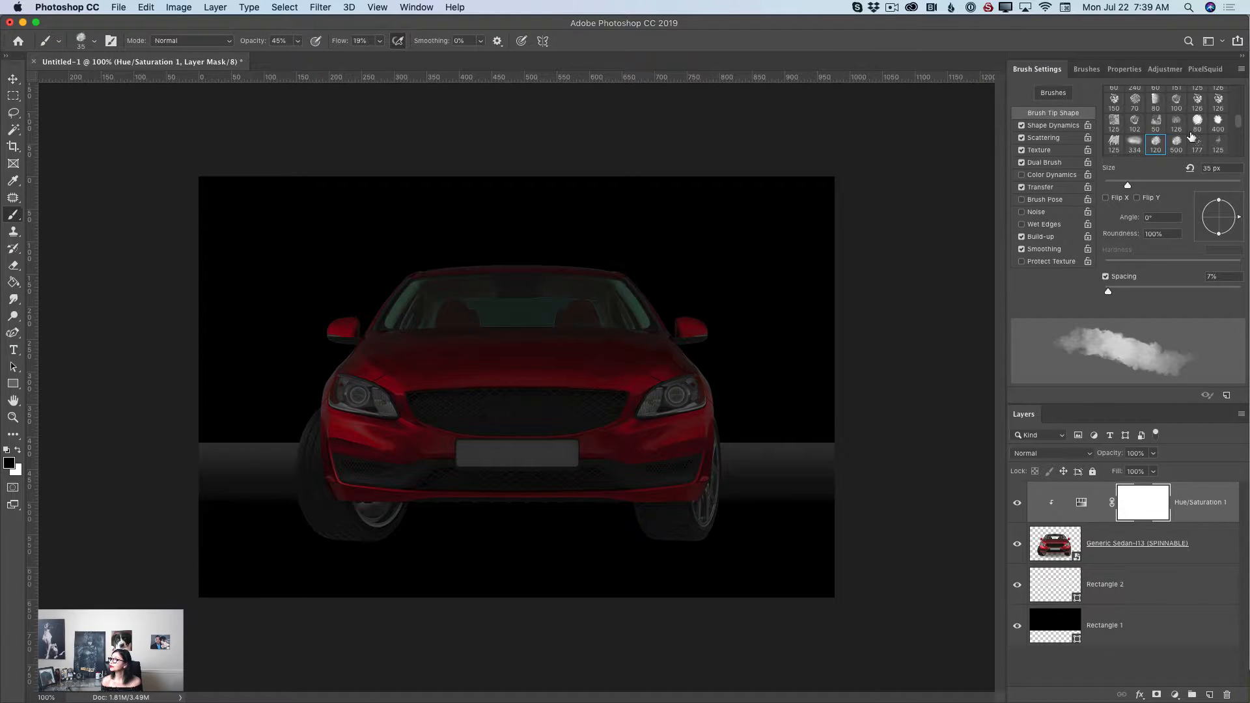
drag(1237, 128, 1236, 88)
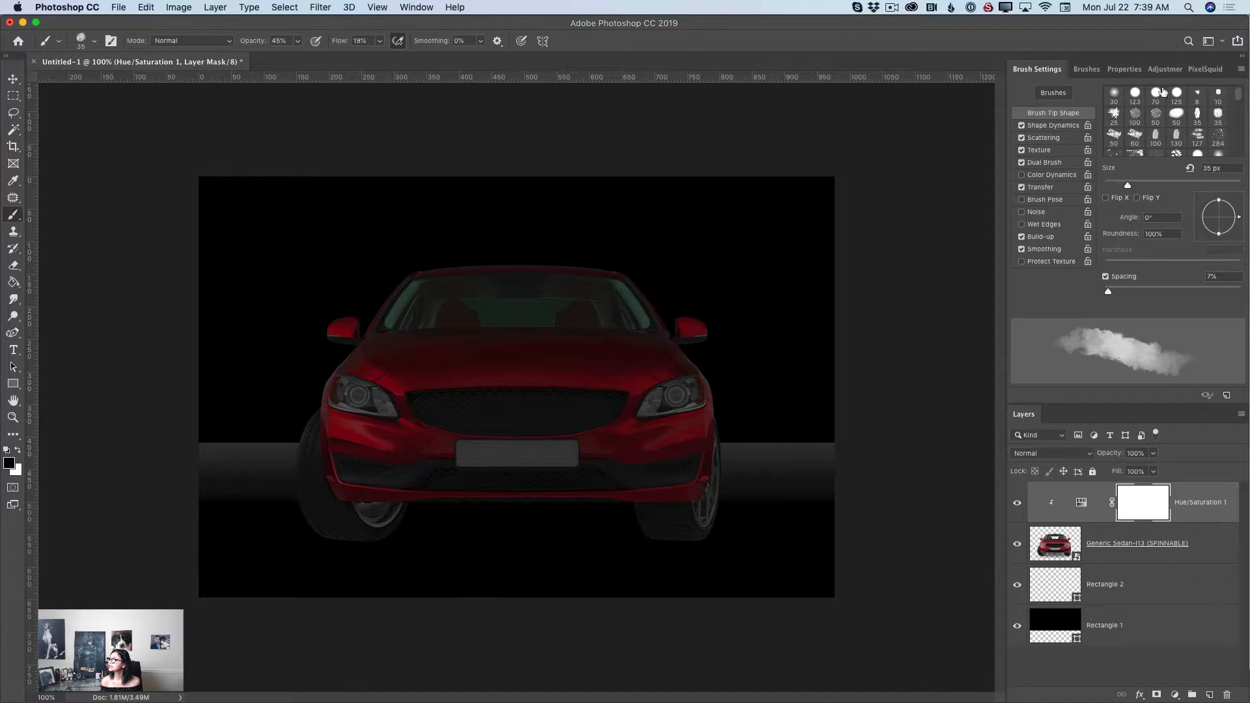
click(1115, 96)
click(1205, 69)
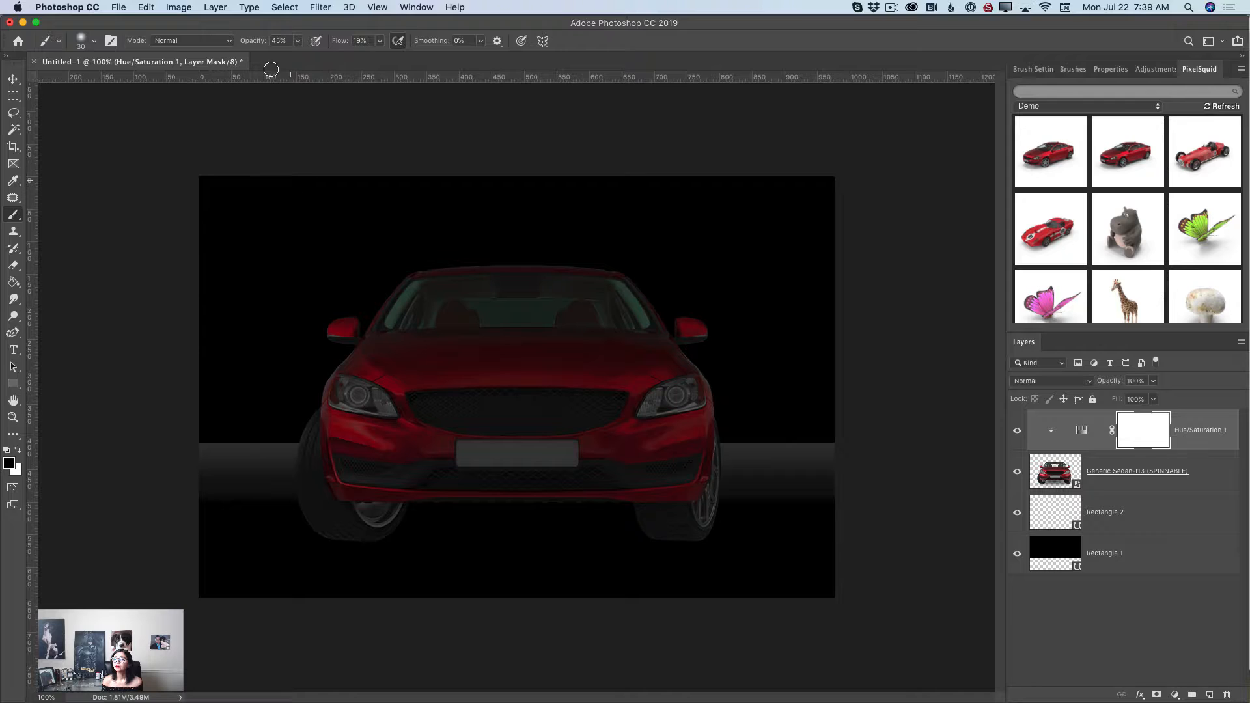
click(299, 41)
drag(296, 56, 370, 64)
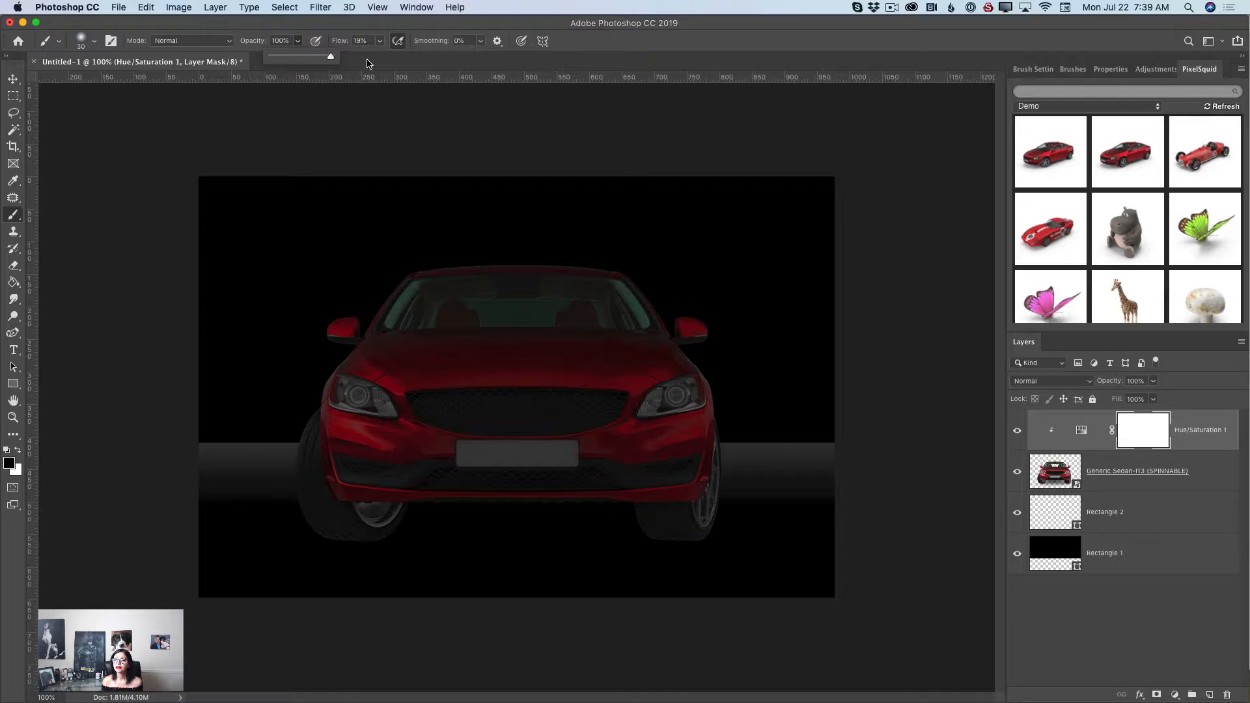
Paint with black on the Hue/Saturation mask over both headlights to remove the darkening there.
click(365, 404)
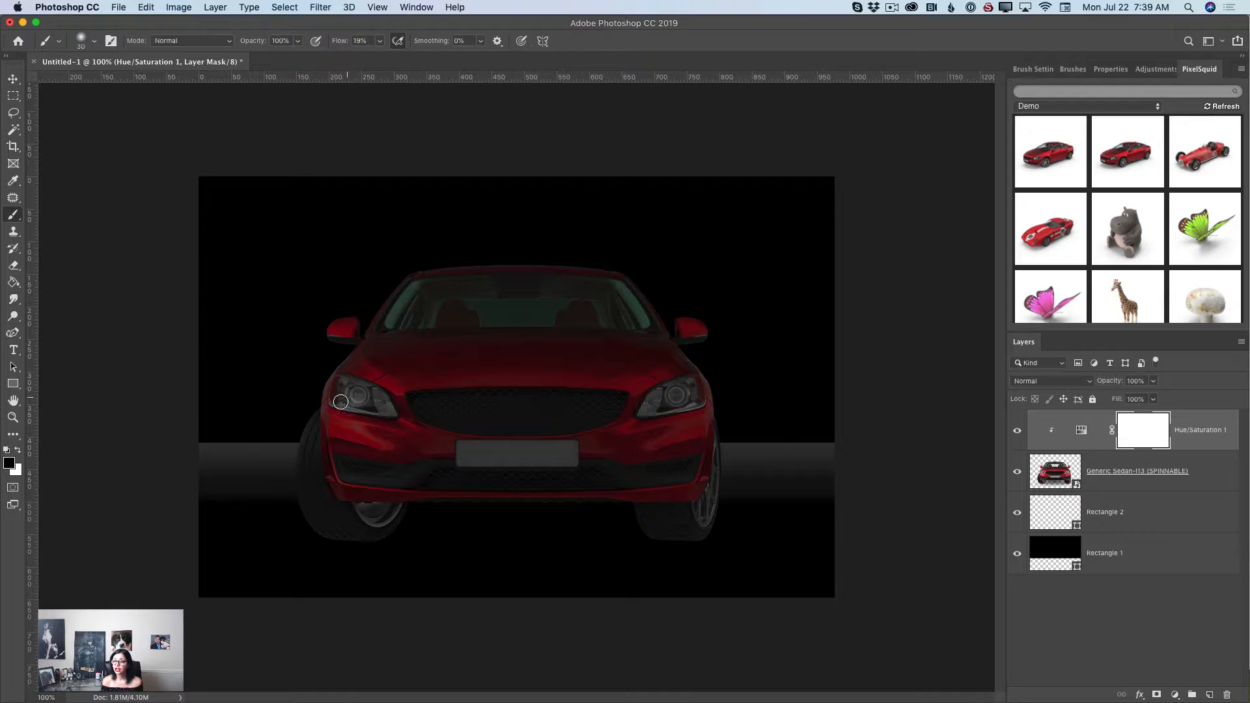
drag(352, 397, 378, 403)
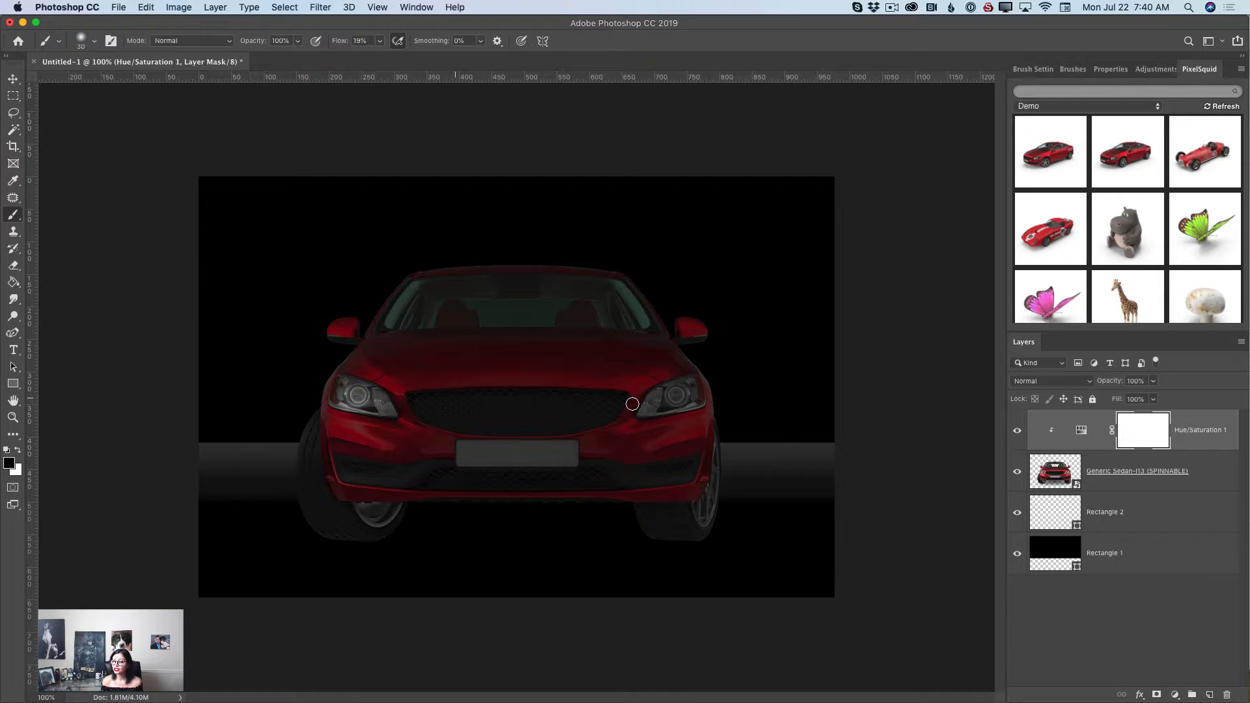
mouse_move(633, 405)
mouse_down()
mouse_move(703, 403)
mouse_move(657, 401)
mouse_move(684, 388)
mouse_move(651, 410)
mouse_move(688, 400)
mouse_move(647, 414)
mouse_move(678, 385)
mouse_move(649, 406)
mouse_move(684, 398)
mouse_up()
mouse_move(423, 411)
mouse_down()
mouse_move(323, 402)
mouse_move(348, 401)
mouse_move(343, 389)
mouse_move(369, 407)
mouse_move(342, 389)
mouse_move(365, 403)
mouse_up()
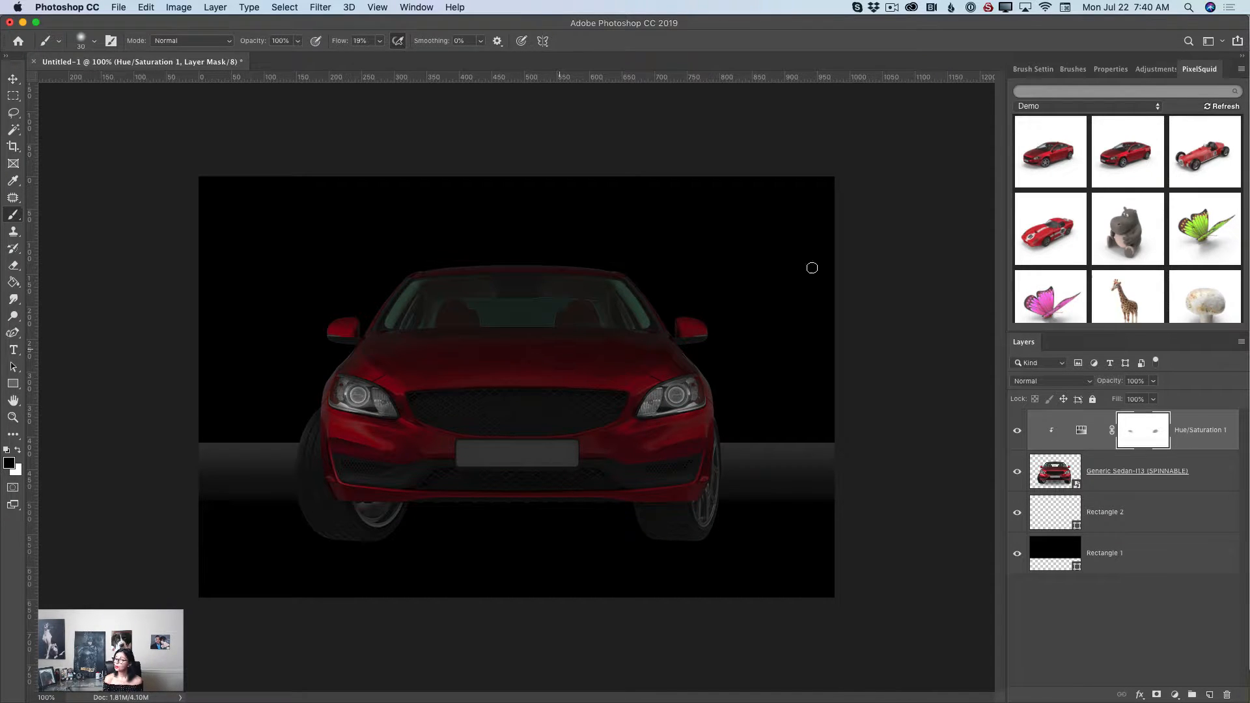
mouse_move(1021, 140)
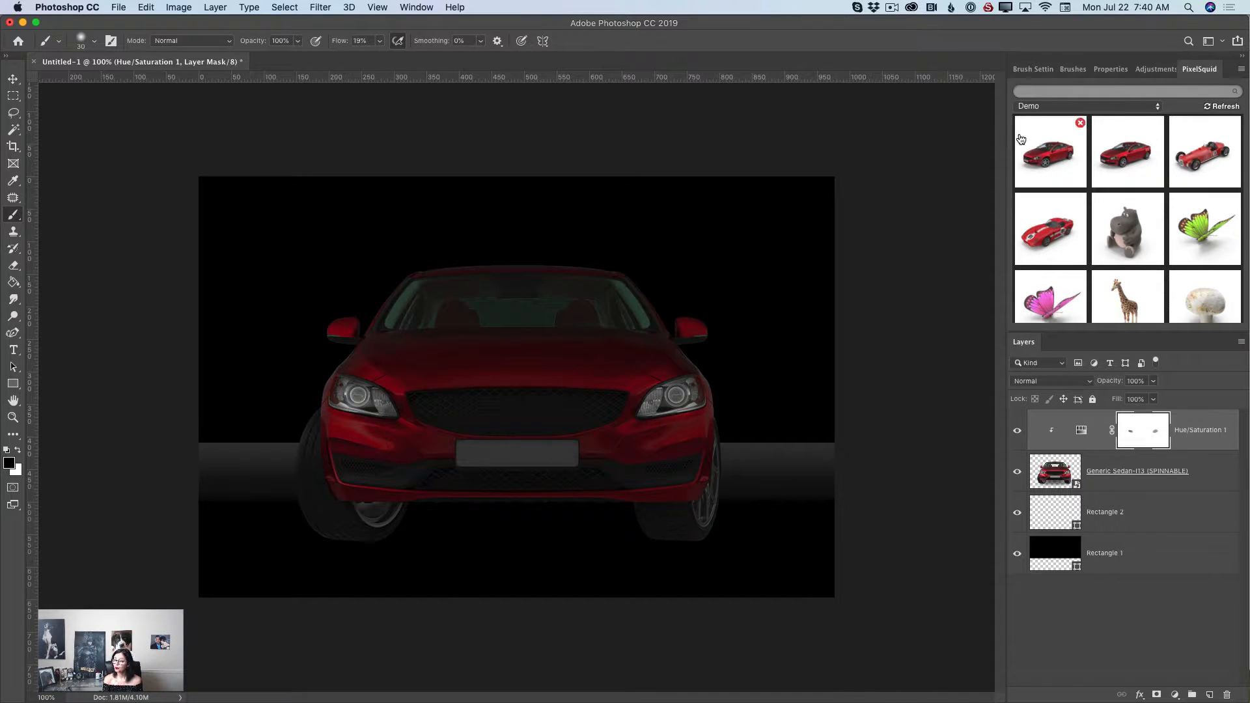
Add a Brightness/Contrast adjustment clipped to the sedan layer, with Brightness -73 and Contrast 11.
click(1153, 69)
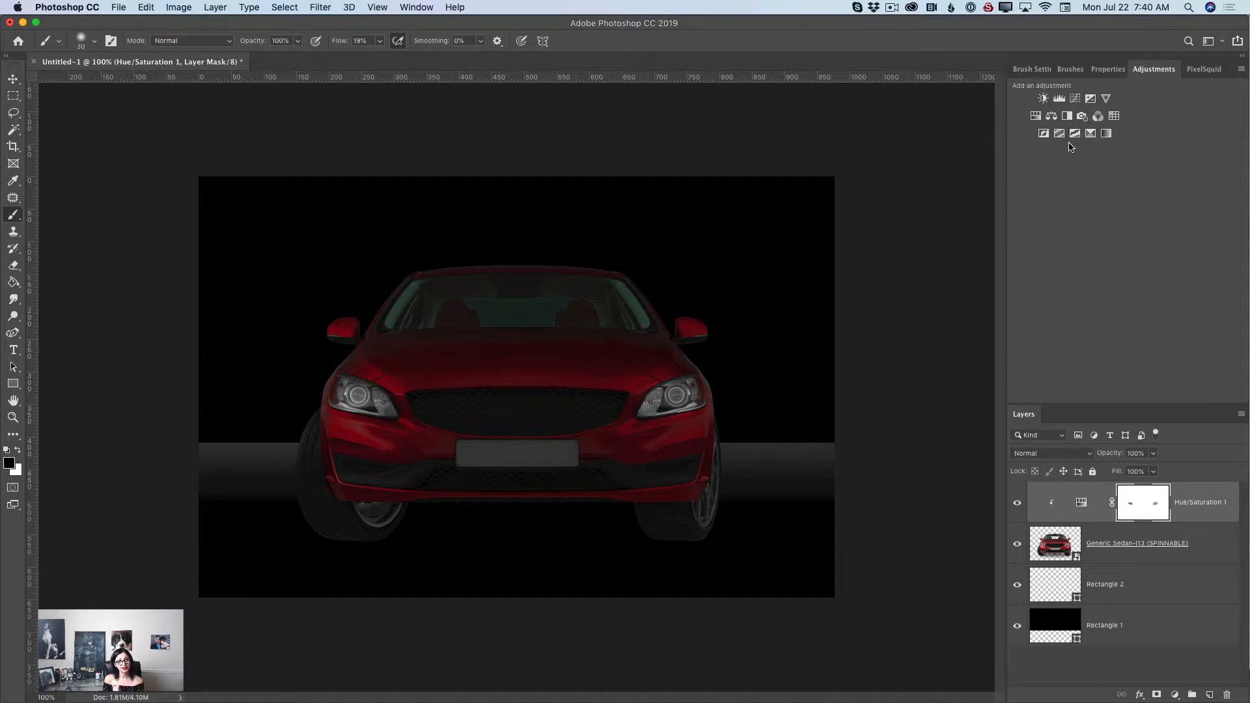
click(1043, 99)
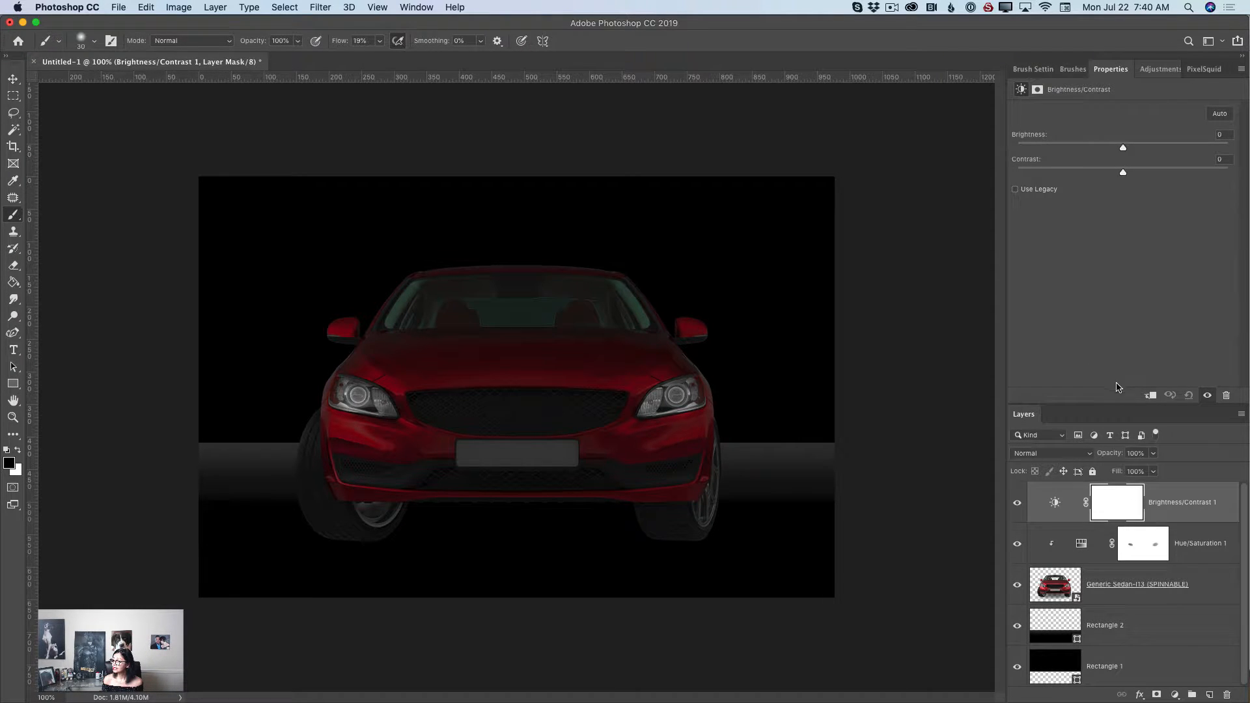
click(1150, 397)
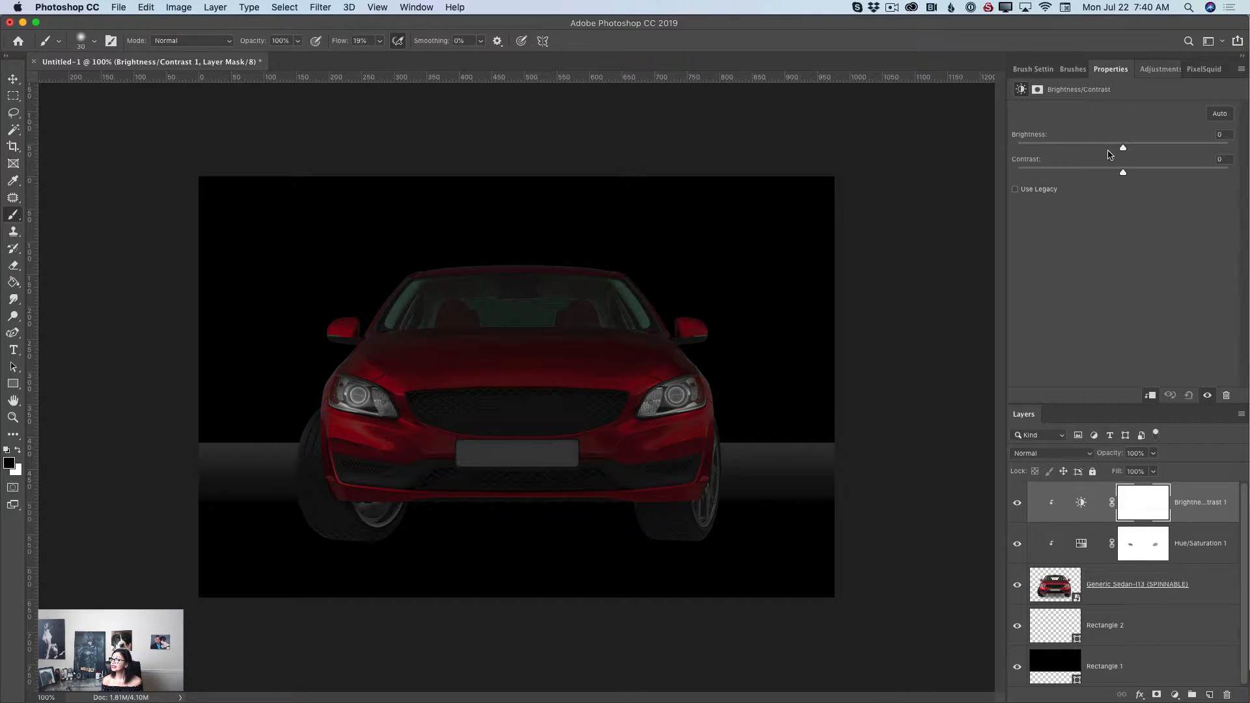
drag(1124, 150, 1072, 151)
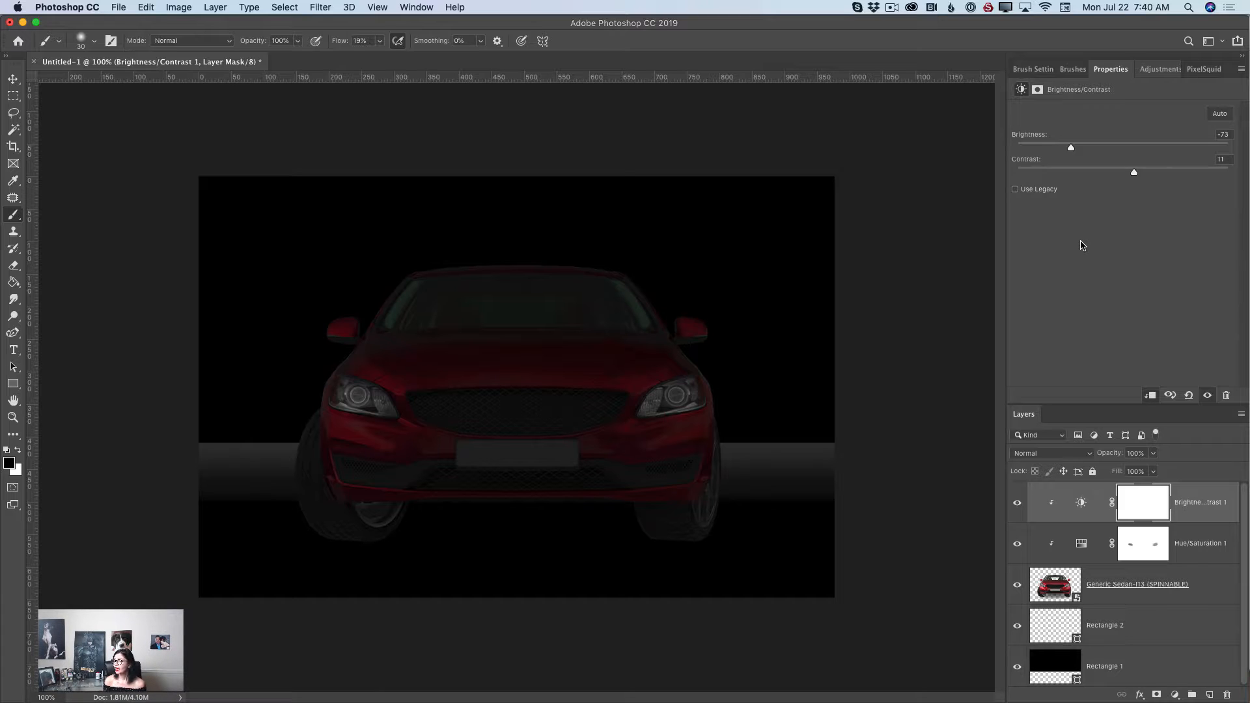
Set the brush flow to 100% and paint black on the Brightness/Contrast mask over the headlight on the image's left side.
click(1142, 503)
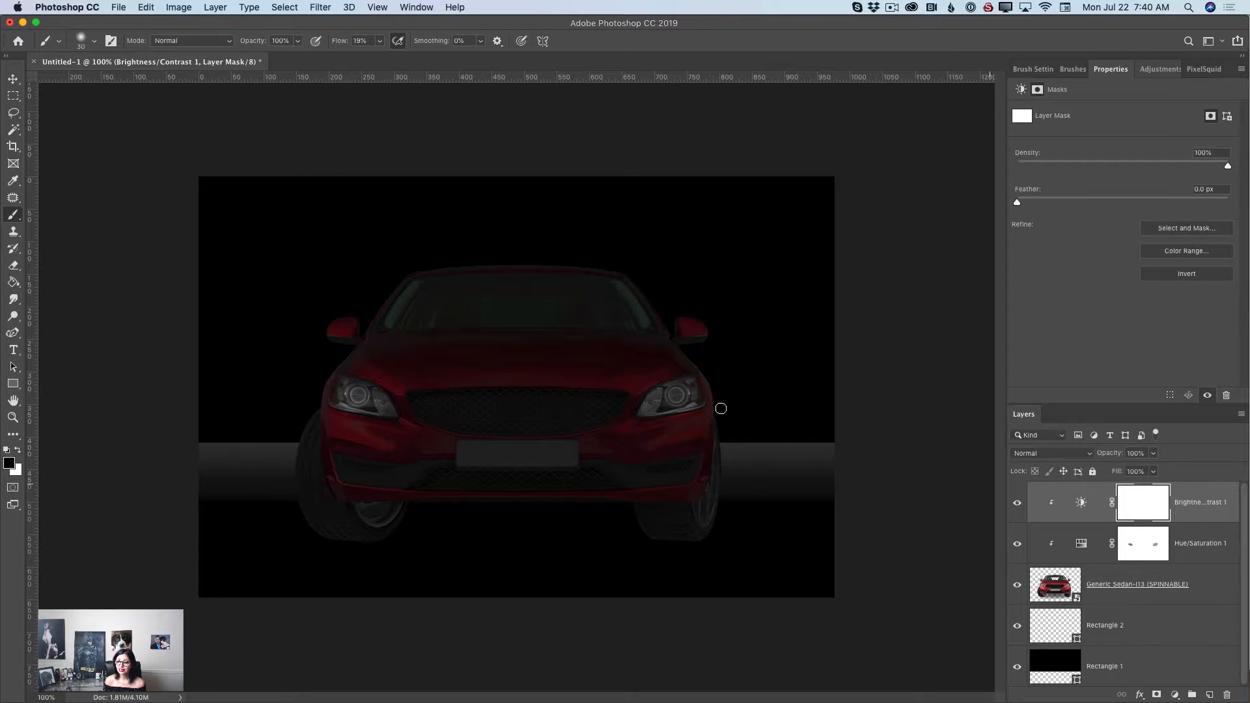
click(13, 220)
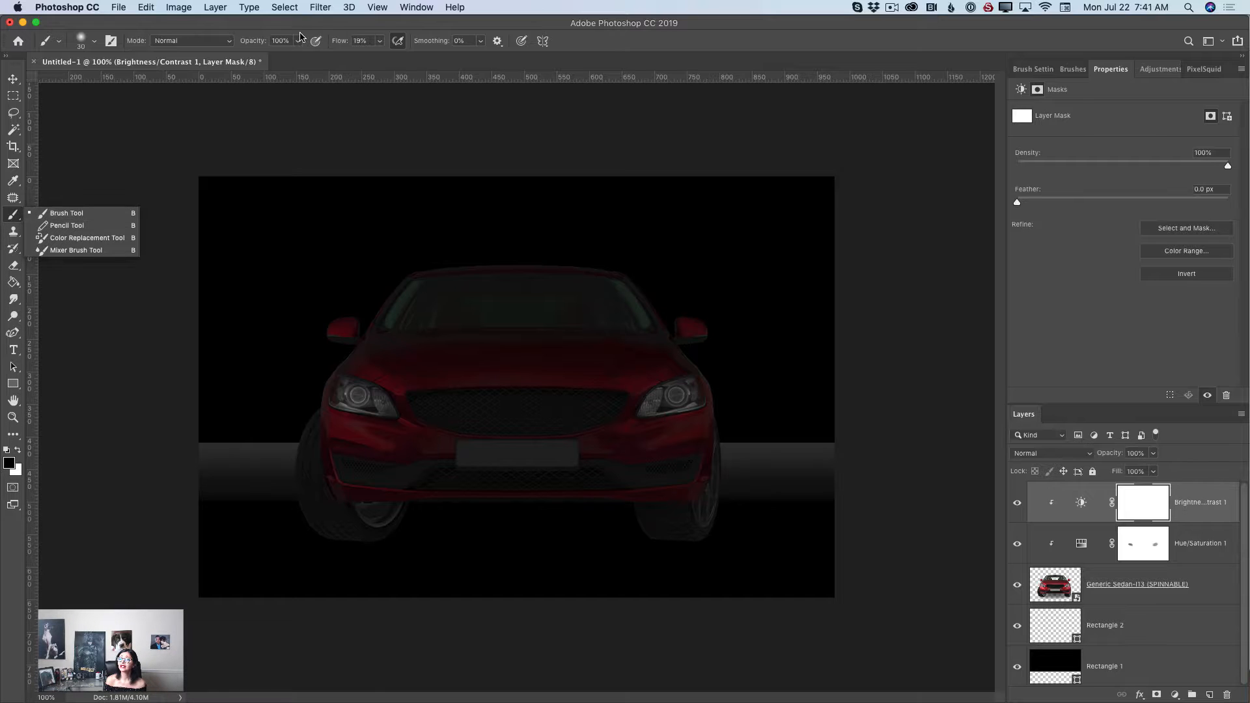
click(378, 42)
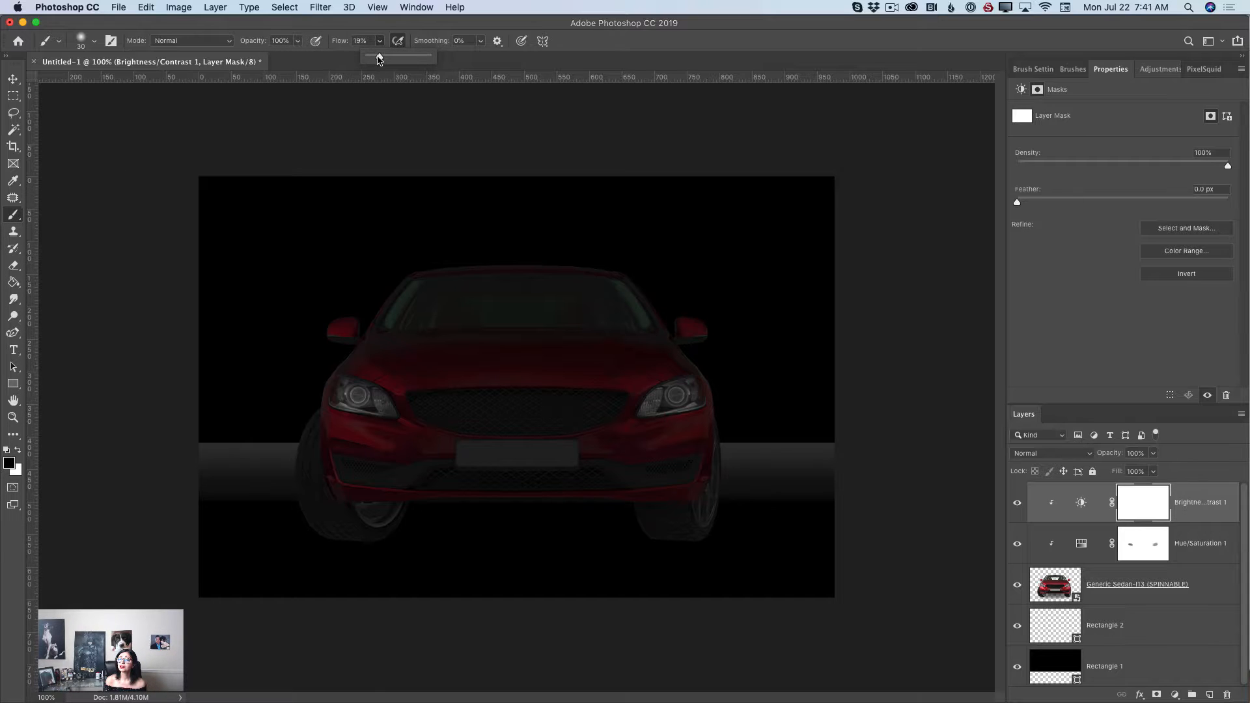
drag(379, 59, 472, 72)
click(355, 392)
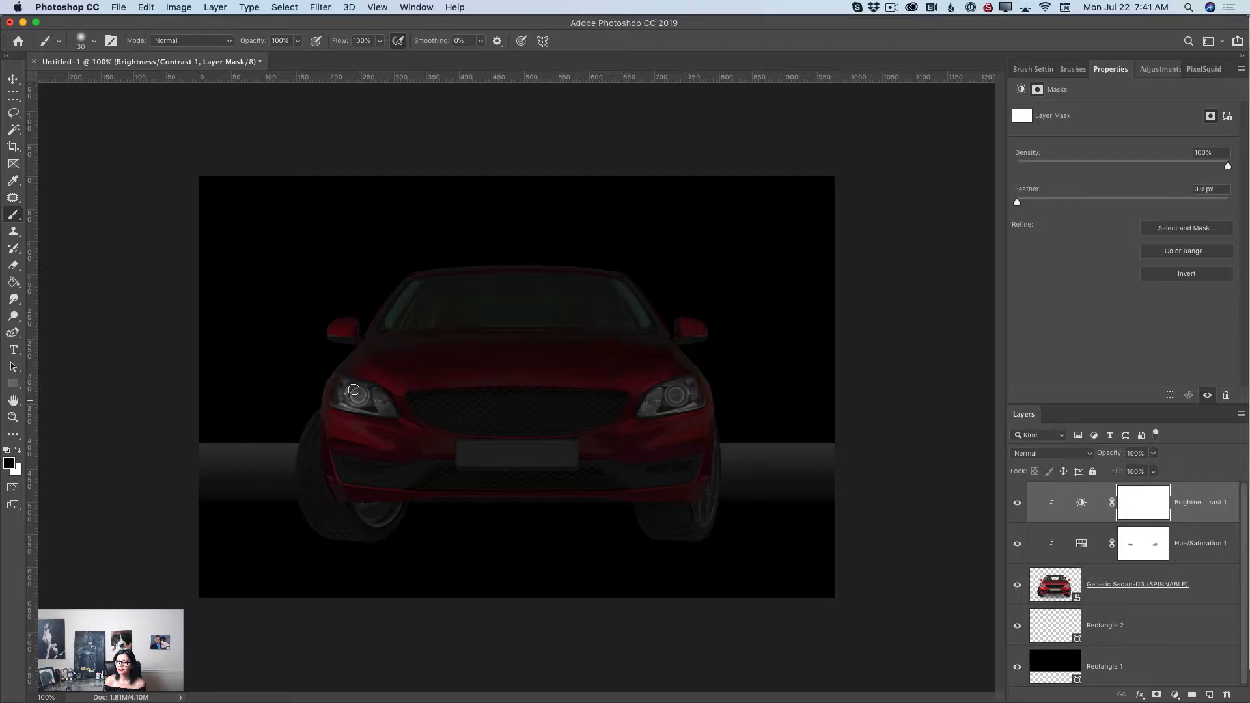
mouse_move(354, 389)
mouse_down()
mouse_move(351, 401)
mouse_move(384, 411)
mouse_move(342, 398)
mouse_move(378, 406)
mouse_up()
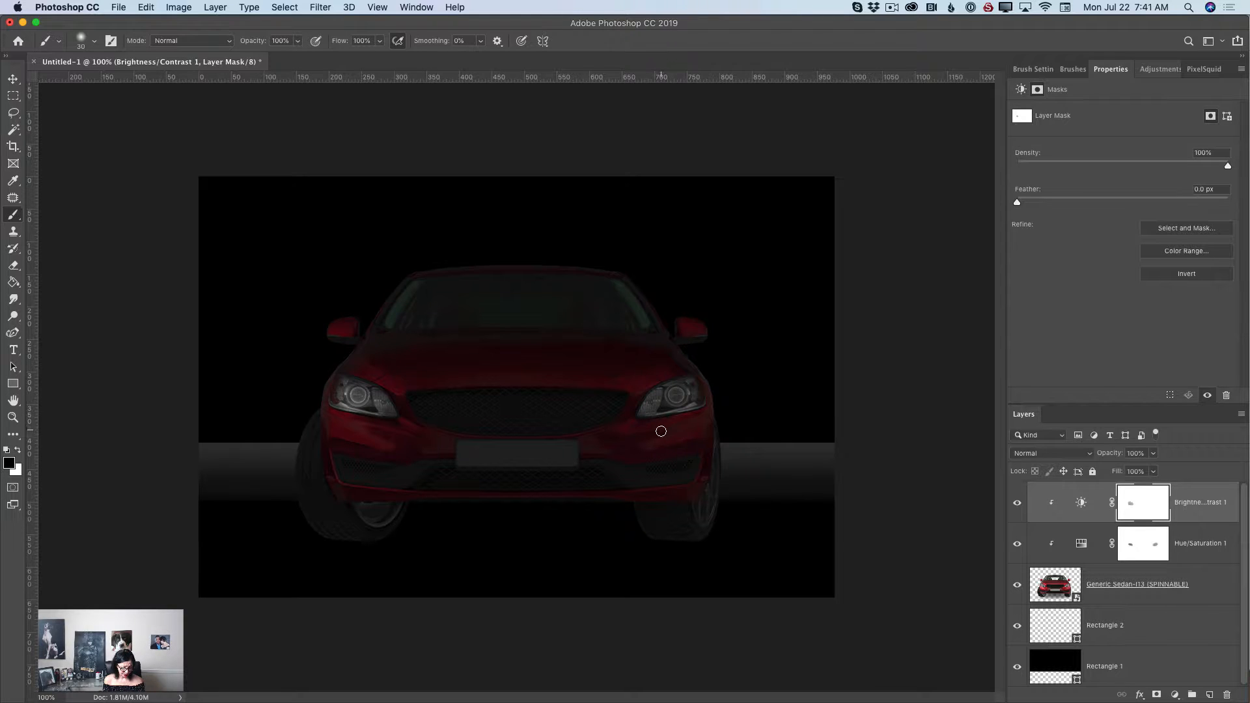
Enlarge the brush to 70 px and paint black over both headlights on the Brightness/Contrast mask.
key(bracketright)
key(bracketright)
key(bracketright)
key(bracketright)
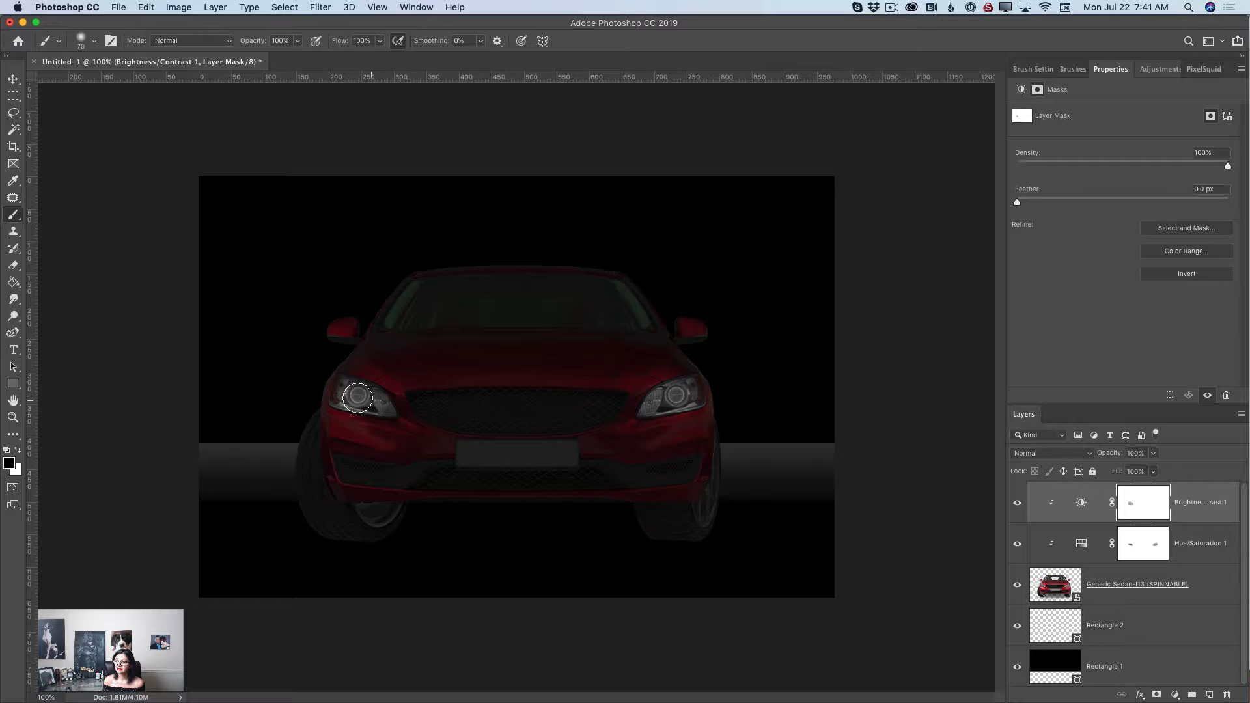
drag(358, 399, 382, 403)
drag(671, 402, 675, 399)
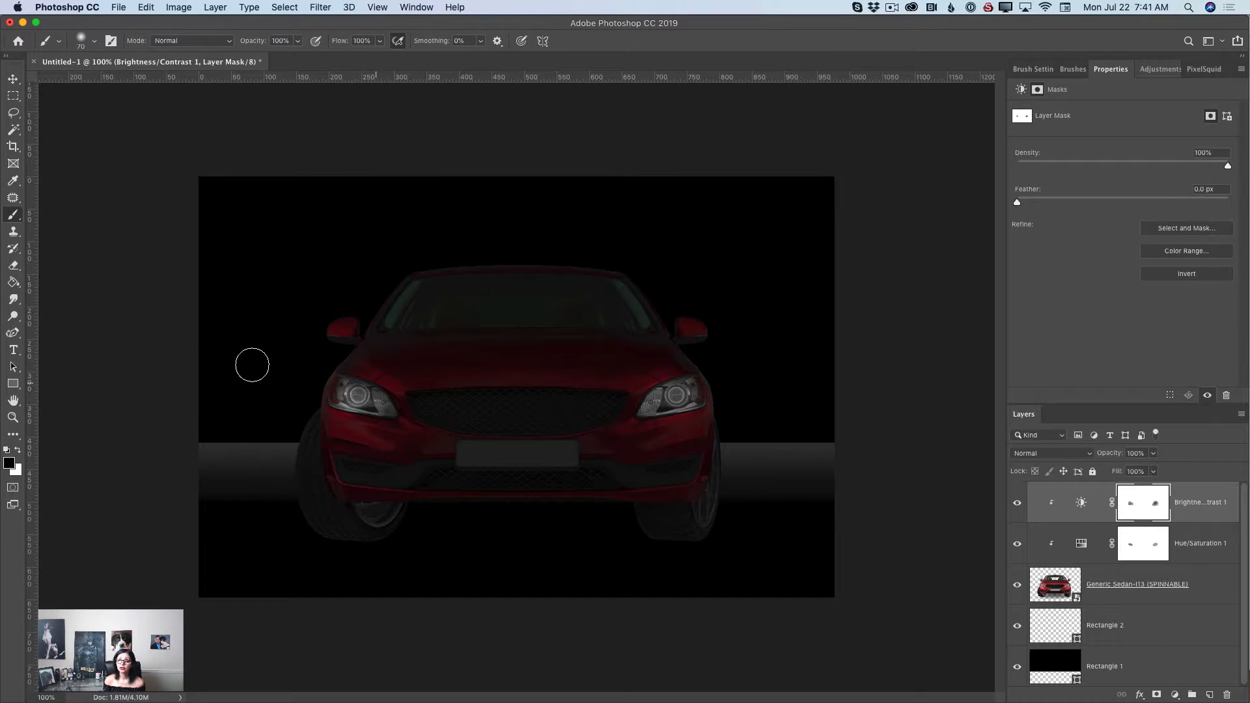
Draw black-to-transparent radial gradients on the Brightness/Contrast mask from just above the roof's centre down over the windshield.
click(14, 284)
click(72, 281)
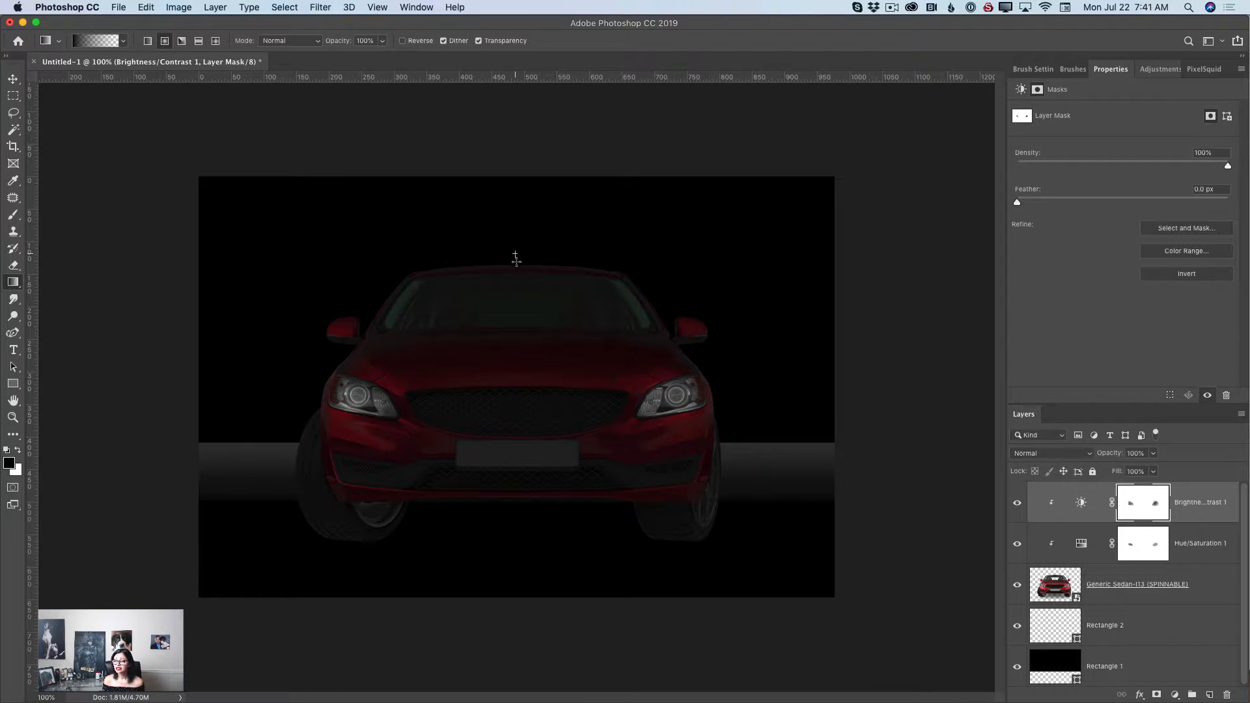
drag(516, 261, 522, 319)
drag(520, 249, 521, 338)
drag(509, 242, 519, 292)
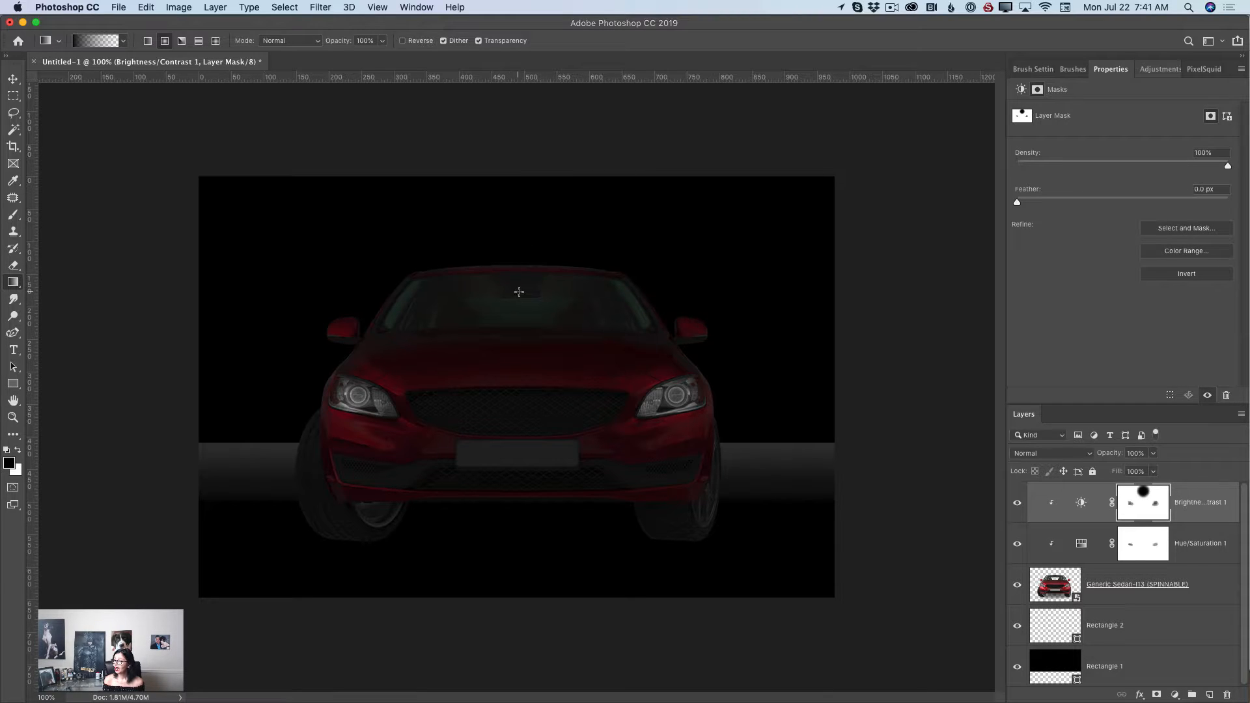
On the Hue/Saturation mask, draw a radial gradient at the roof's centre, plus gradients at 29% opacity over both headlights.
click(1151, 547)
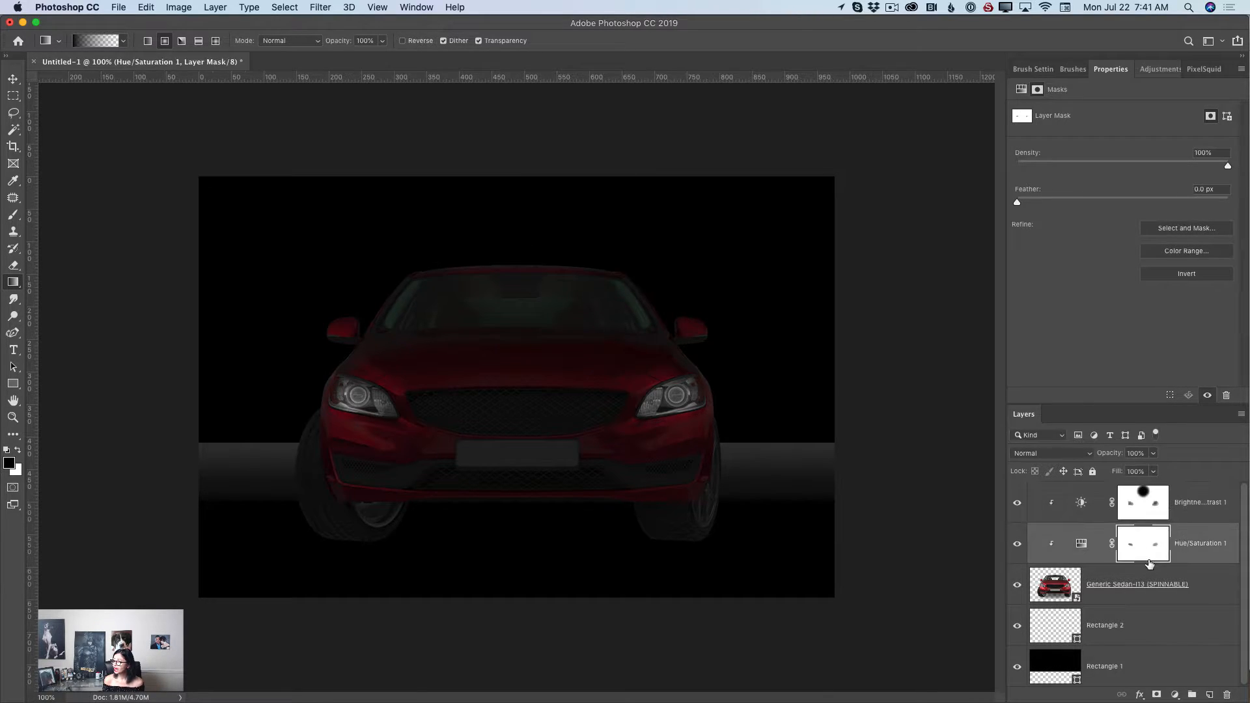
drag(525, 254, 519, 312)
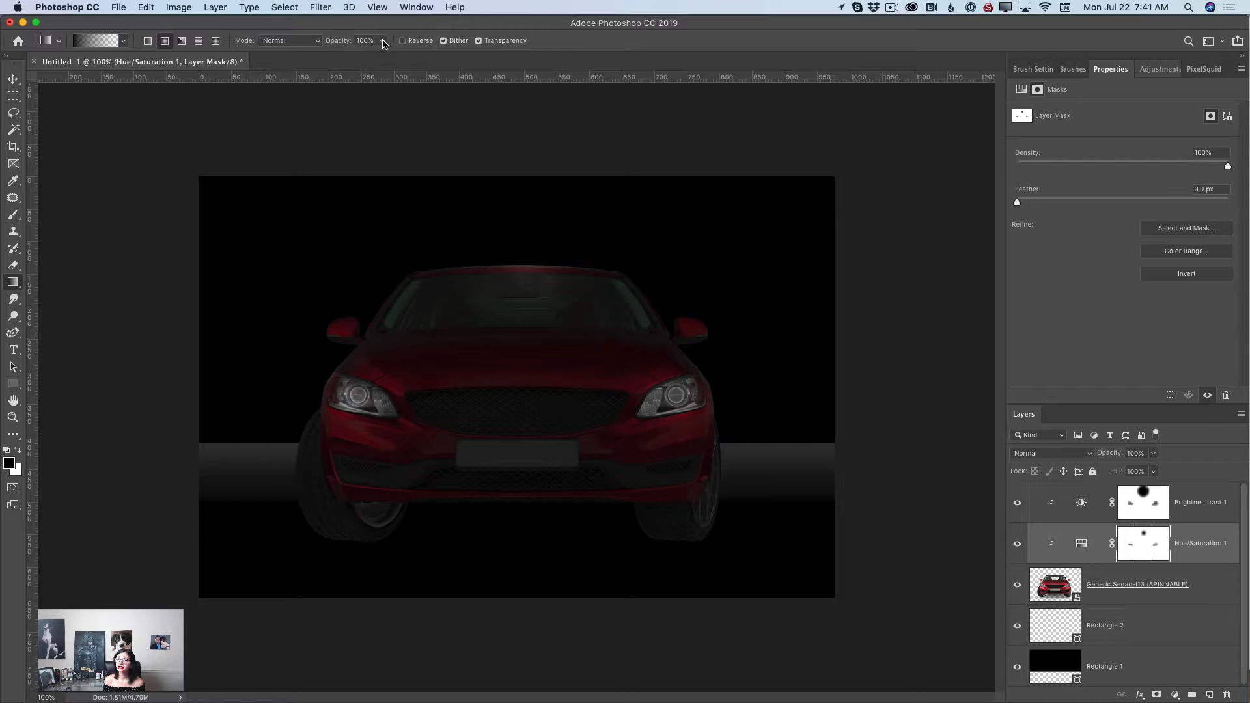
drag(384, 44, 339, 56)
click(516, 268)
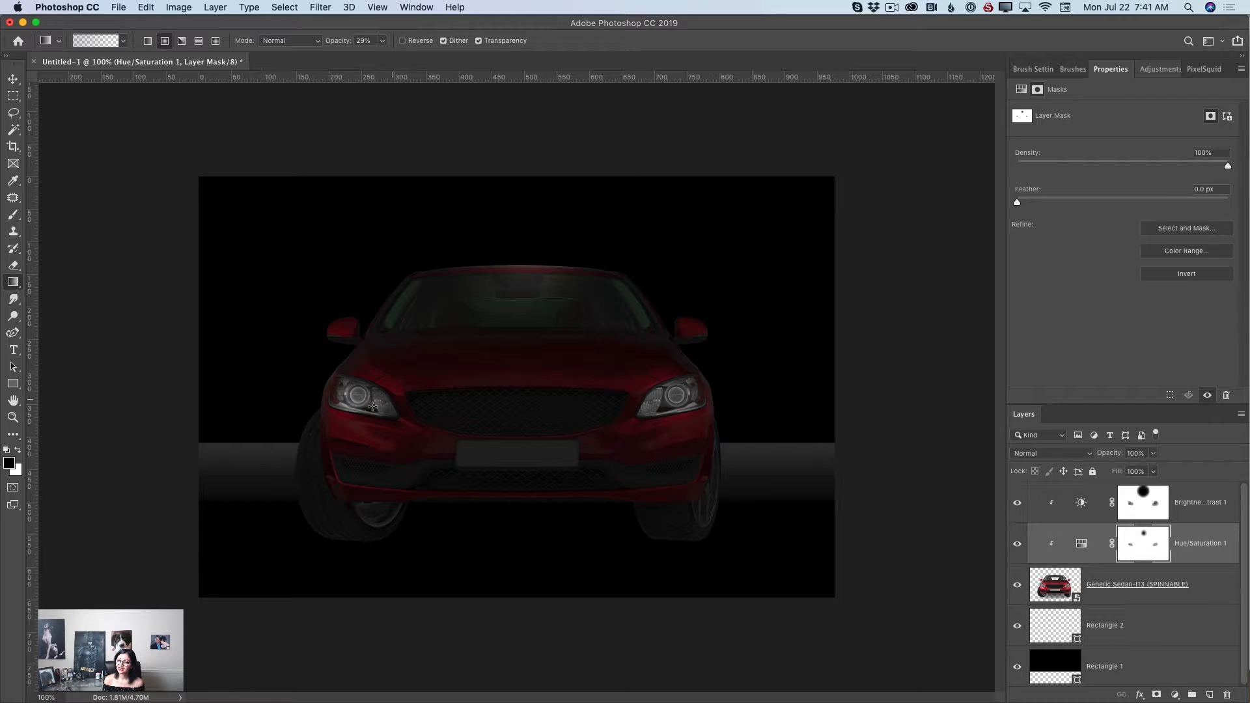
drag(345, 392, 392, 416)
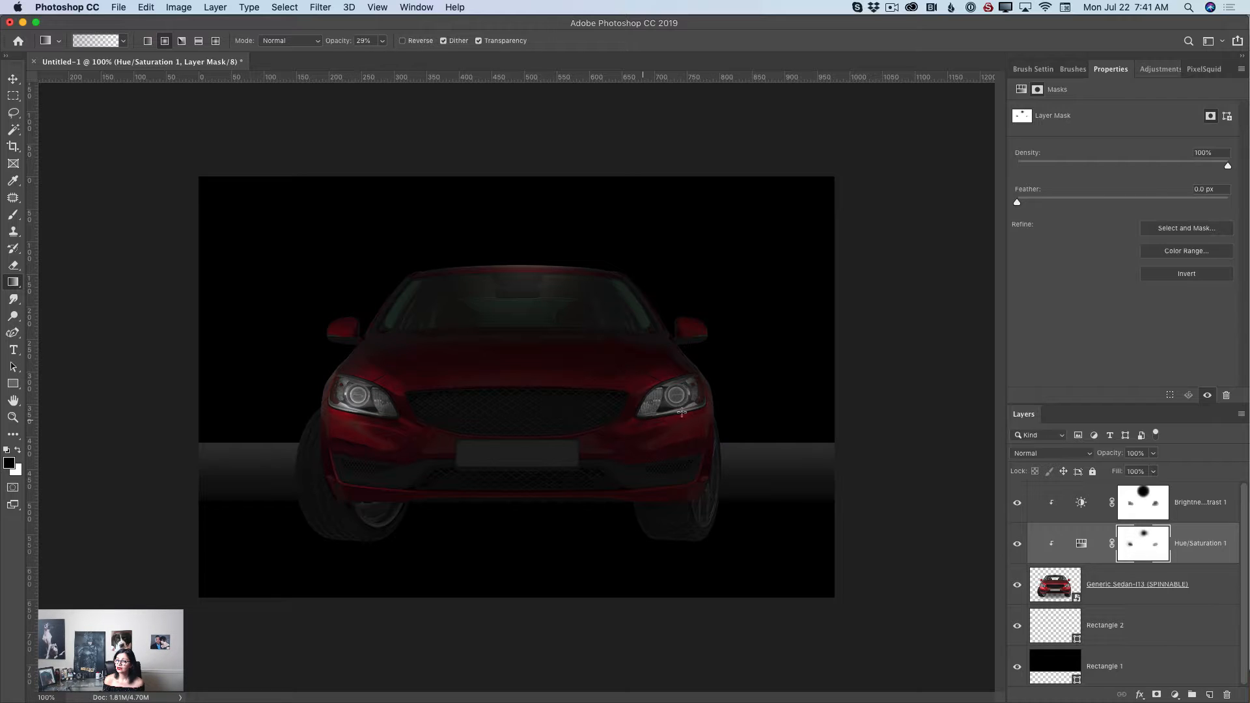
drag(658, 407, 683, 395)
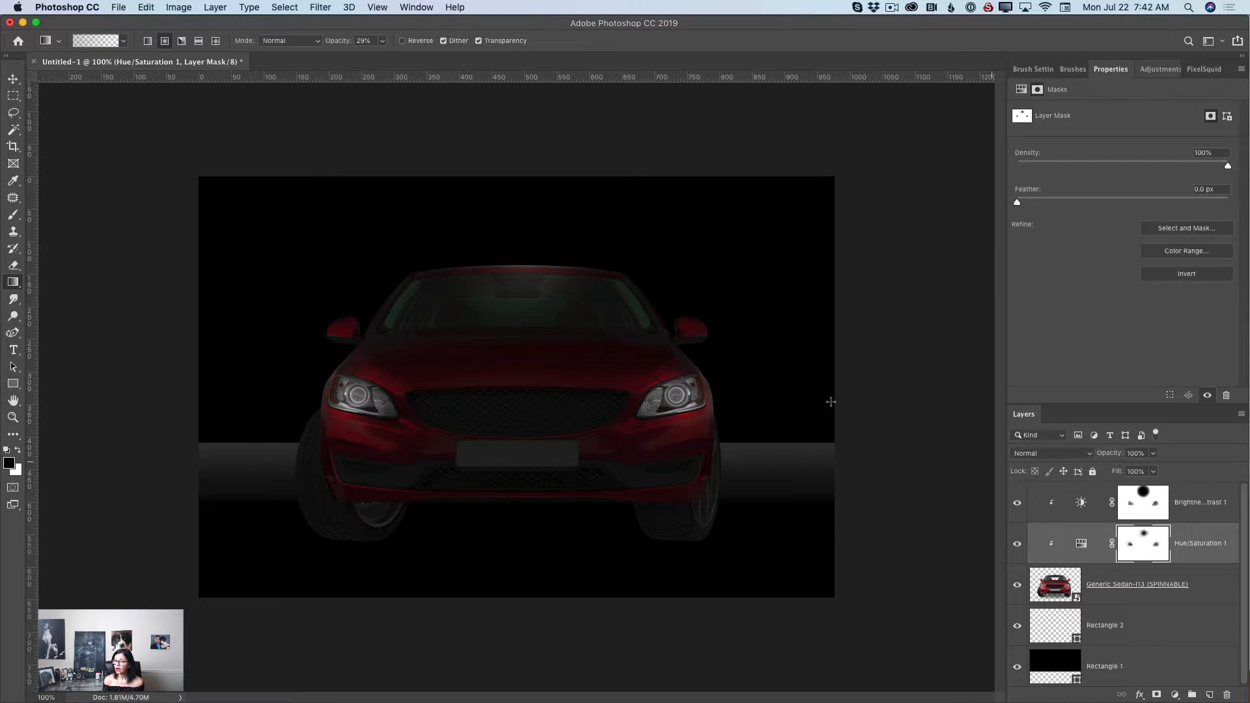
Add an unclipped Exposure adjustment above the Brightness/Contrast layer and set its Exposure to -1.01.
click(13, 80)
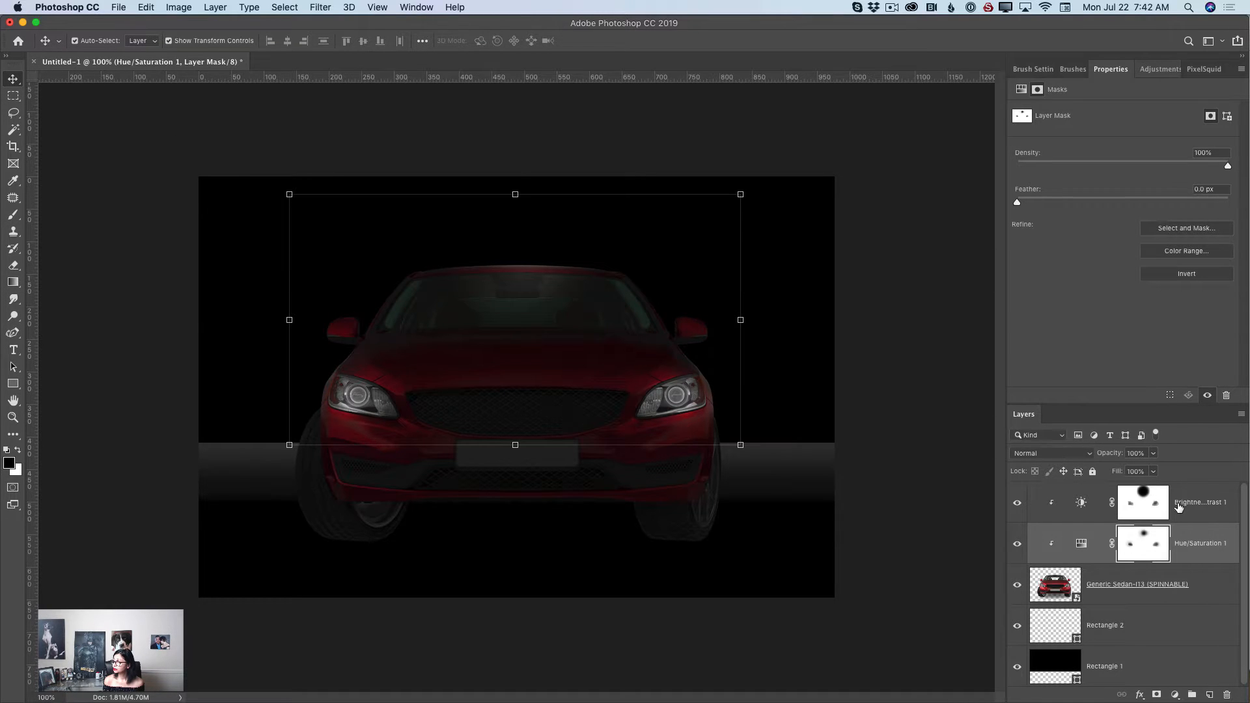
click(1192, 521)
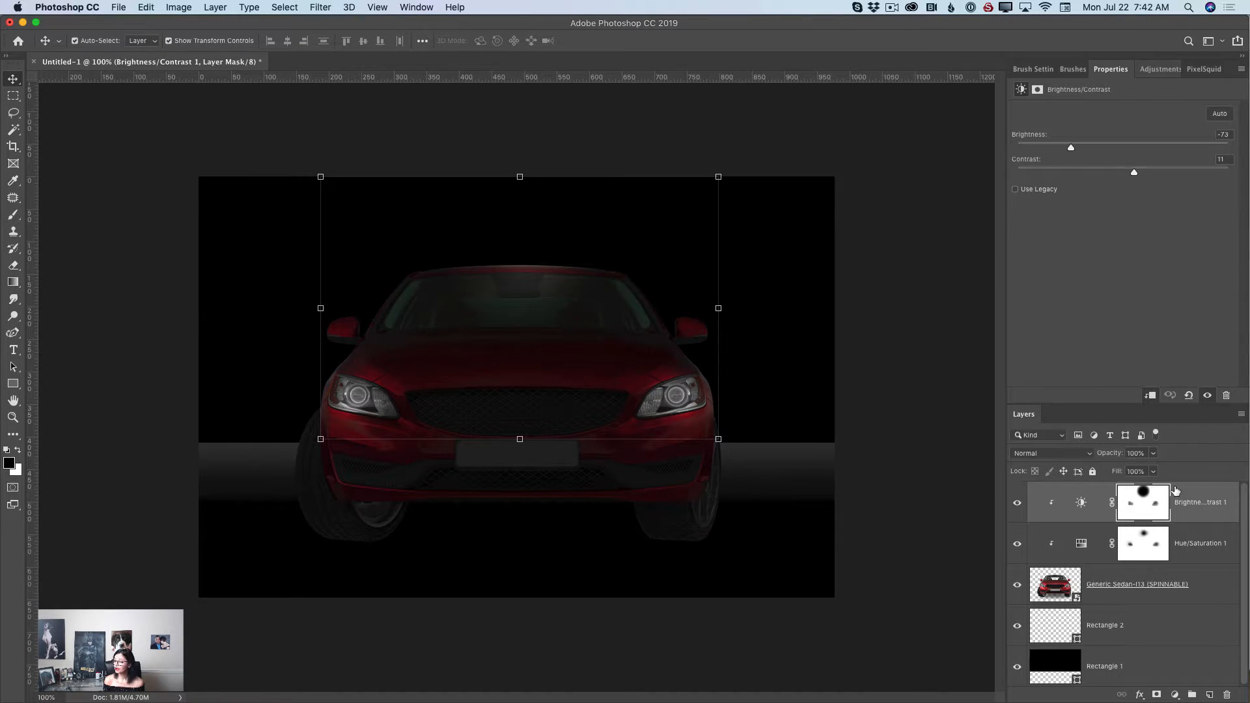
click(1154, 69)
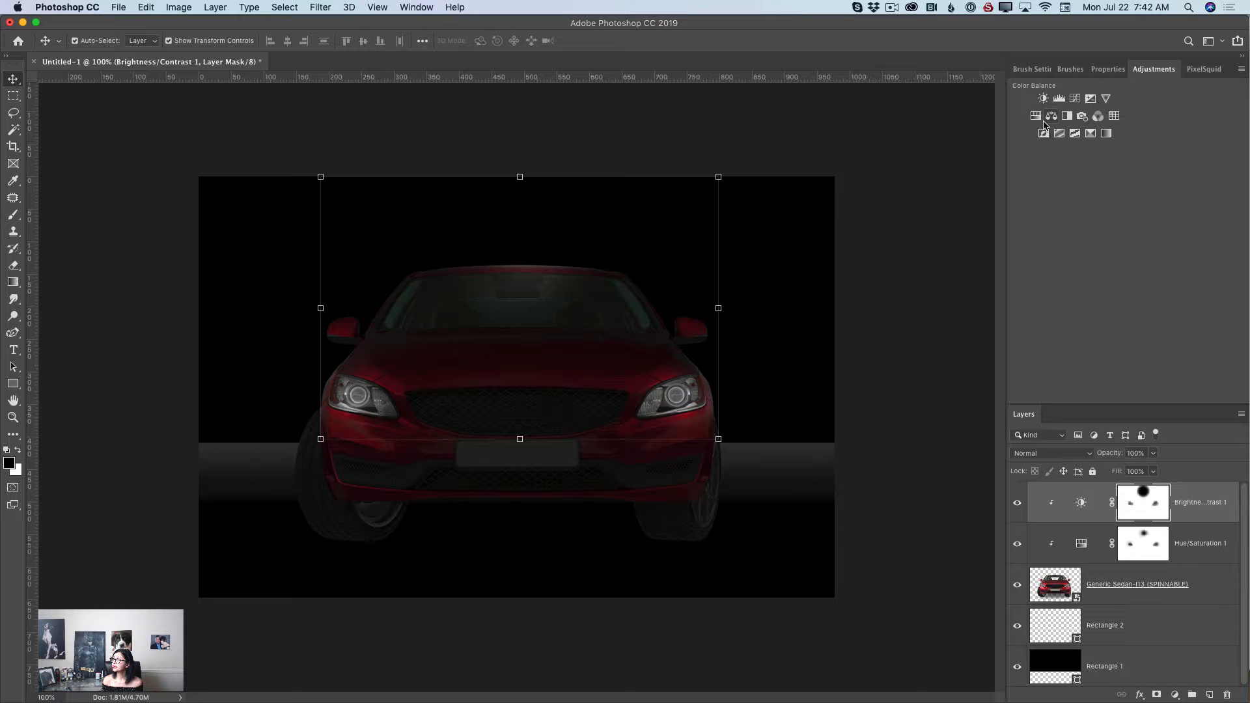
click(1091, 99)
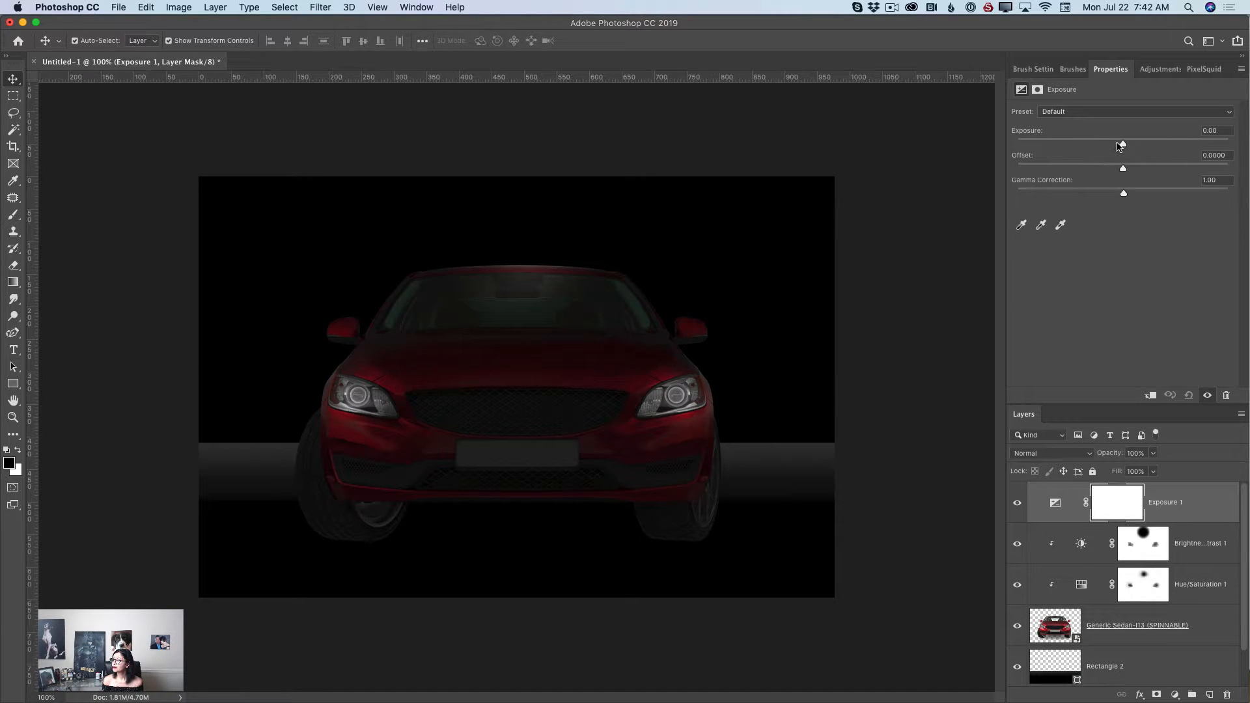
drag(1122, 145, 1105, 149)
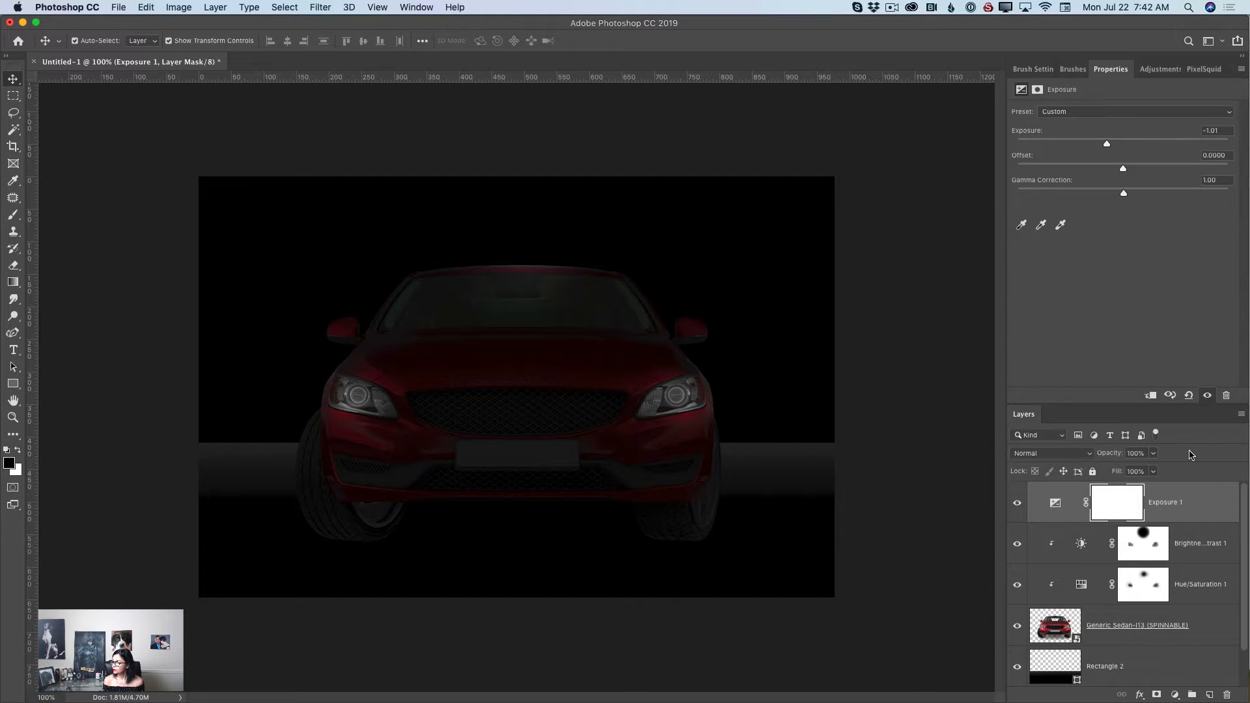
Flatten the image and duplicate the resulting Background layer.
click(1241, 416)
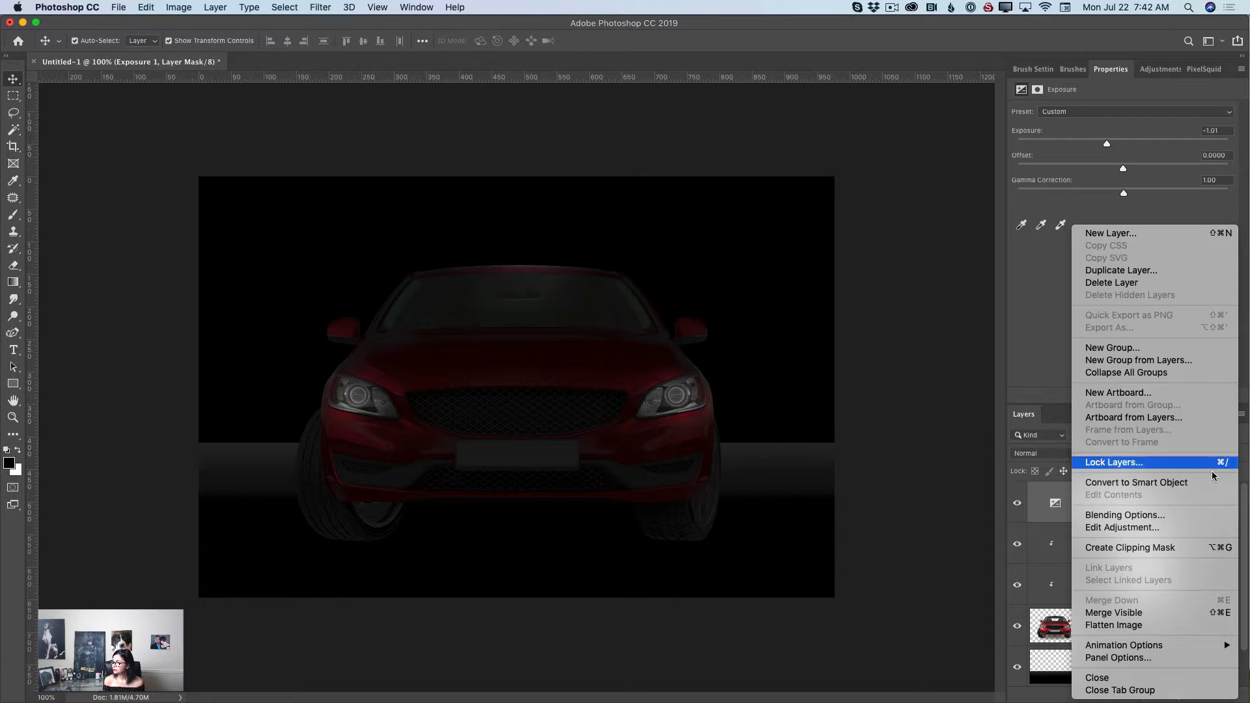
click(1138, 627)
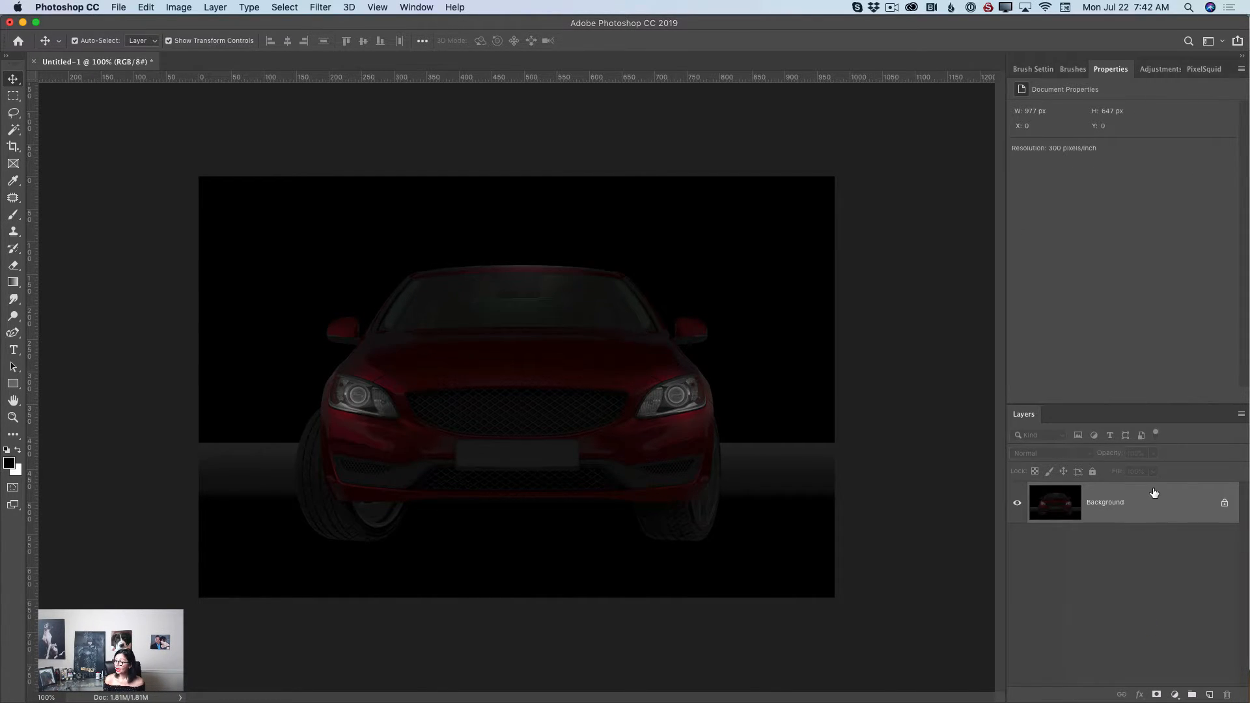
drag(1147, 519, 1210, 695)
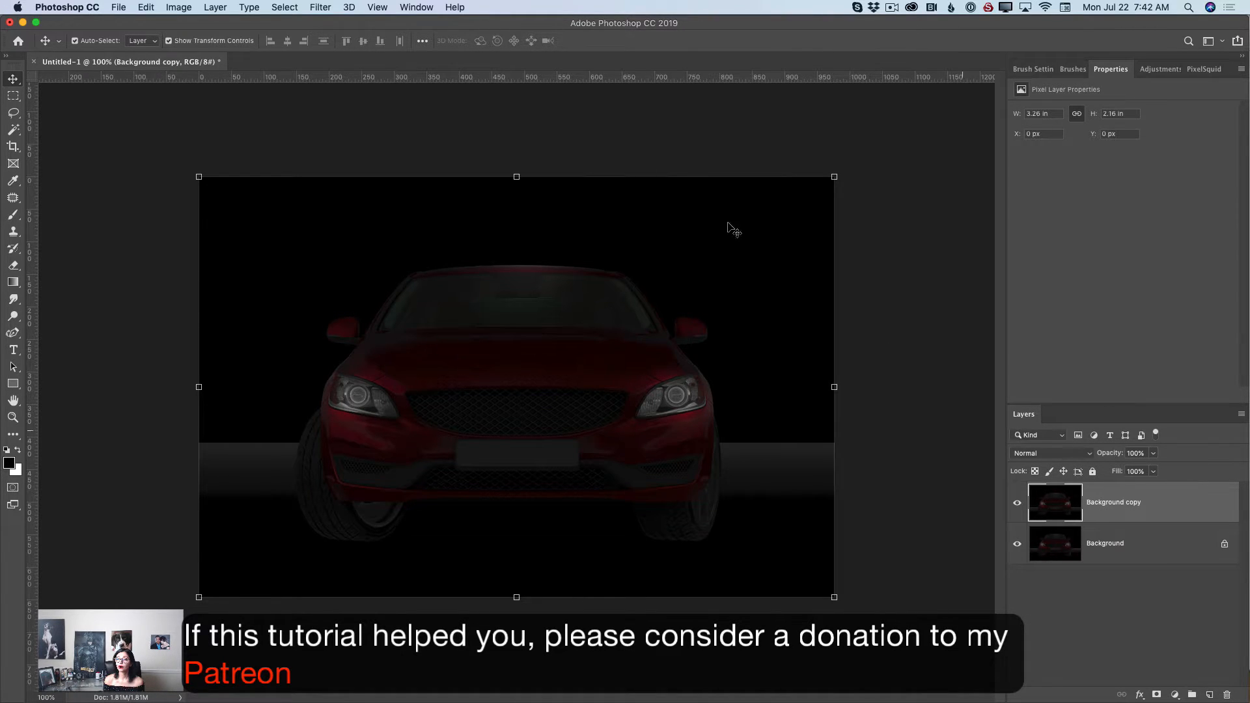
Apply the Camera Raw Filter to the duplicate layer with Exposure +0.30, Contrast +45, Clarity +8 and Dehaze +6.
click(321, 8)
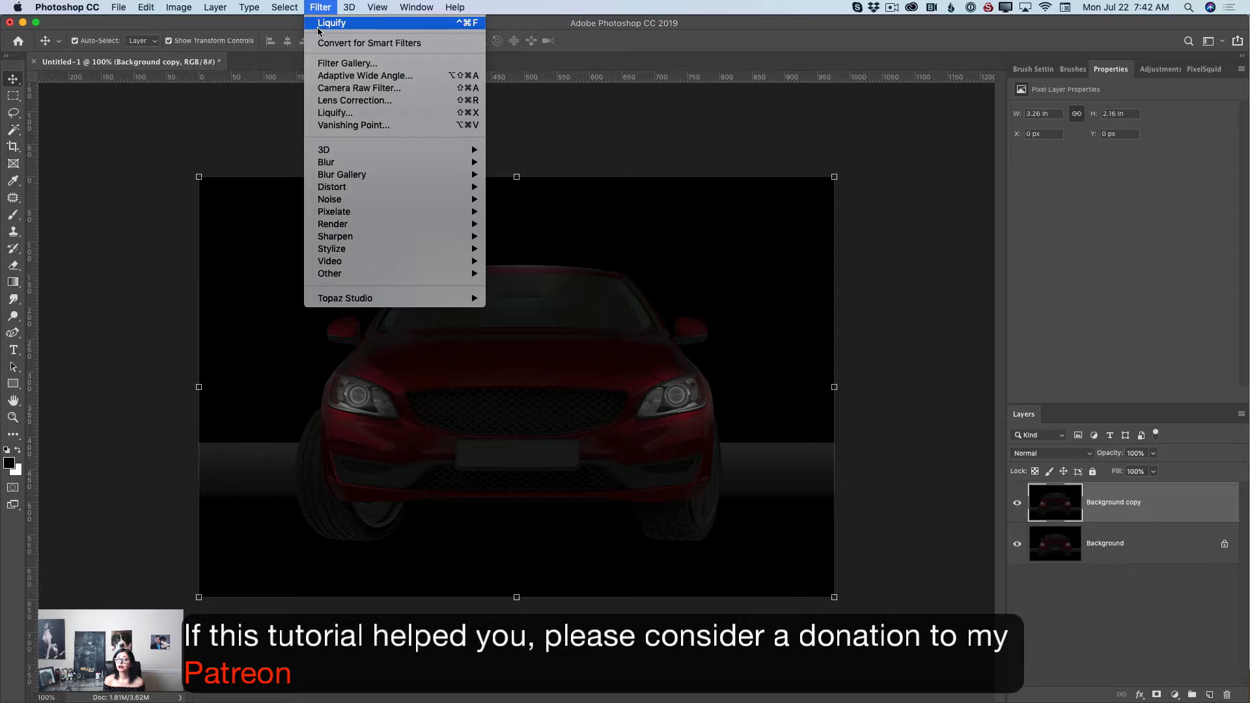
click(355, 89)
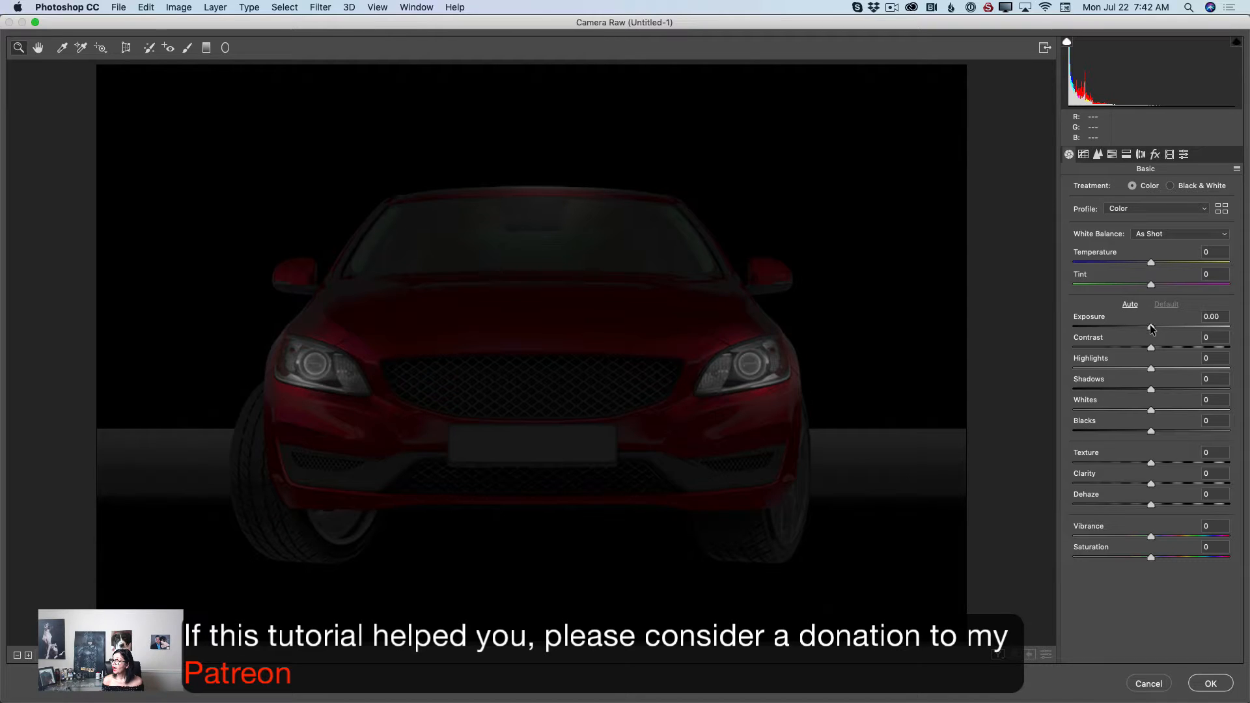
drag(1151, 325, 1187, 348)
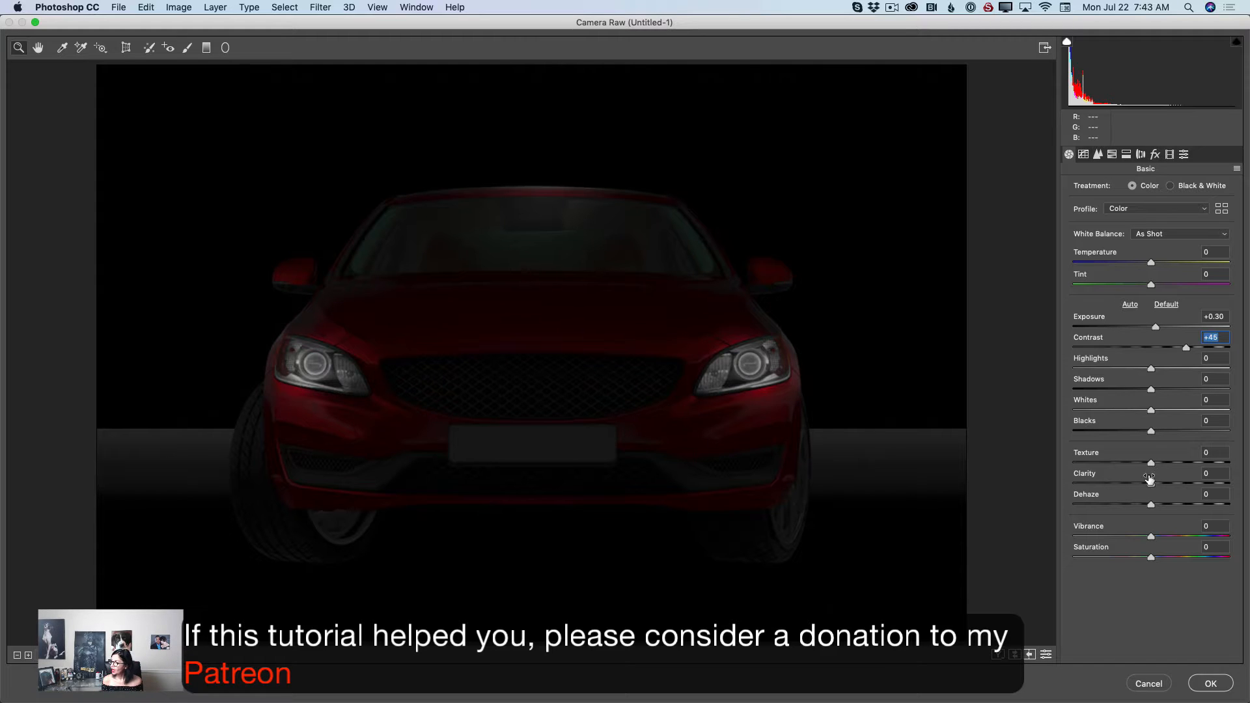
click(1146, 504)
drag(1150, 482, 1158, 484)
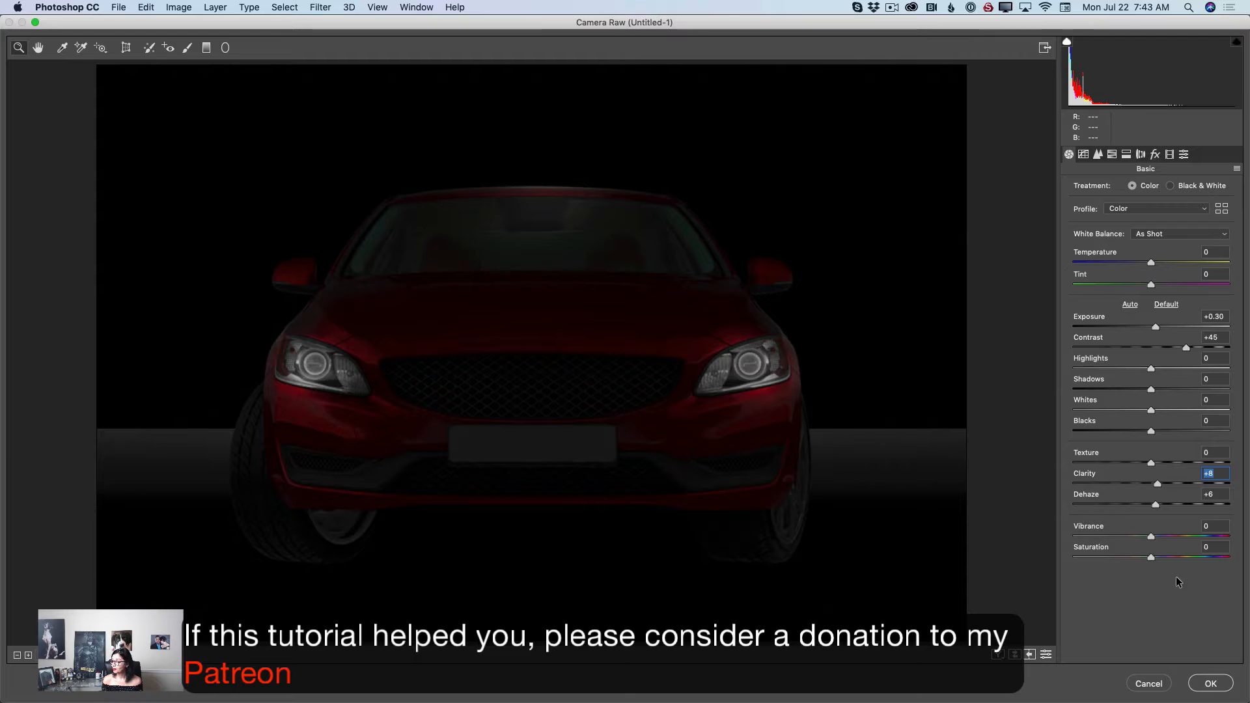
click(1207, 683)
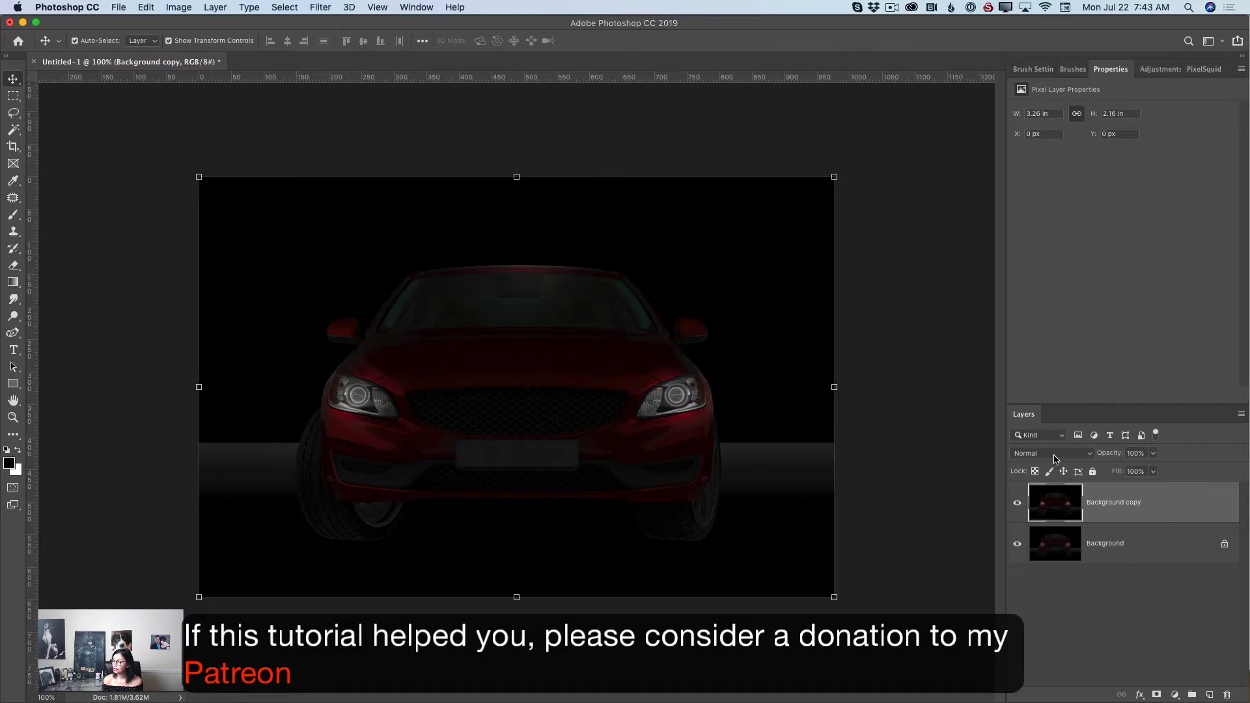
Compare the image with and without the Background copy layer, and duplicate the Background copy layer.
click(1018, 505)
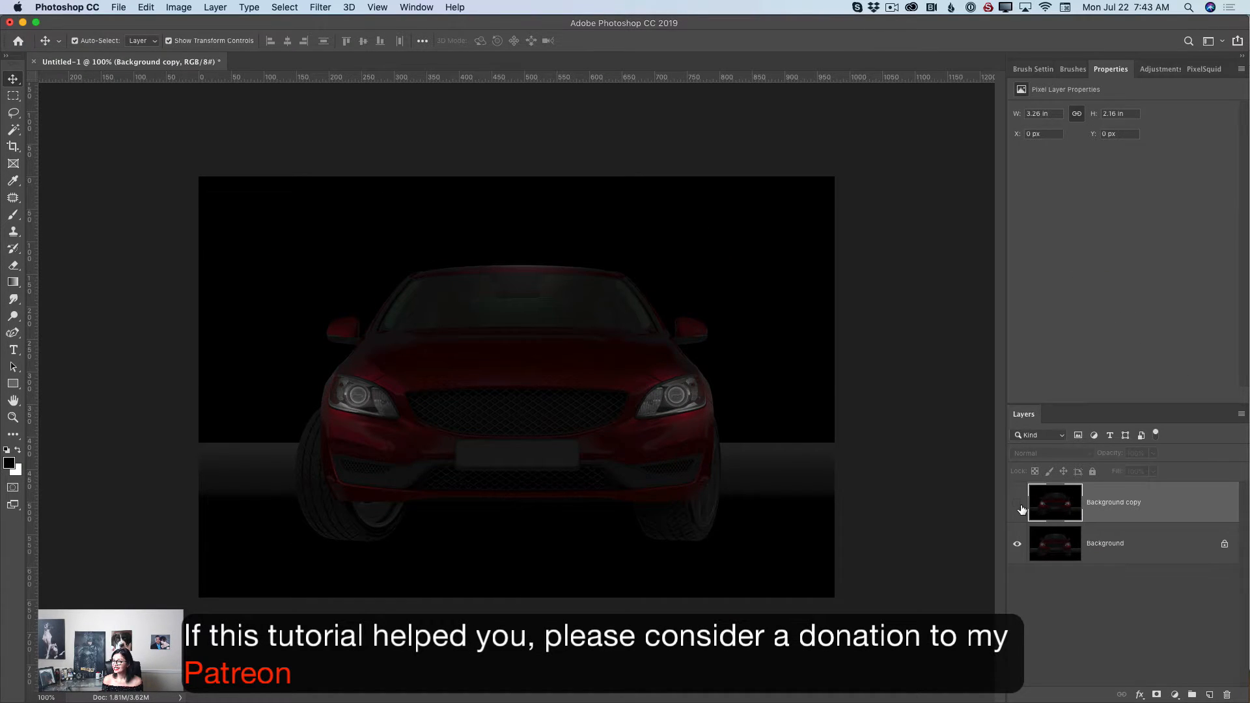
click(1018, 504)
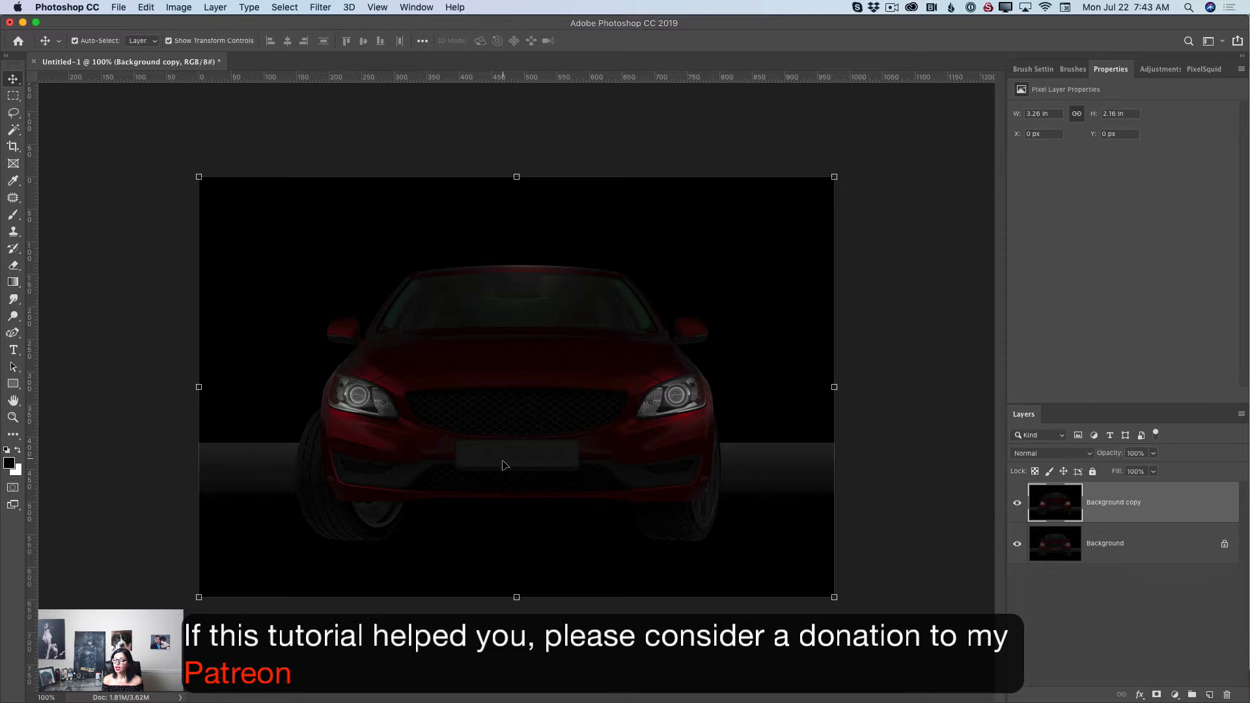
click(13, 417)
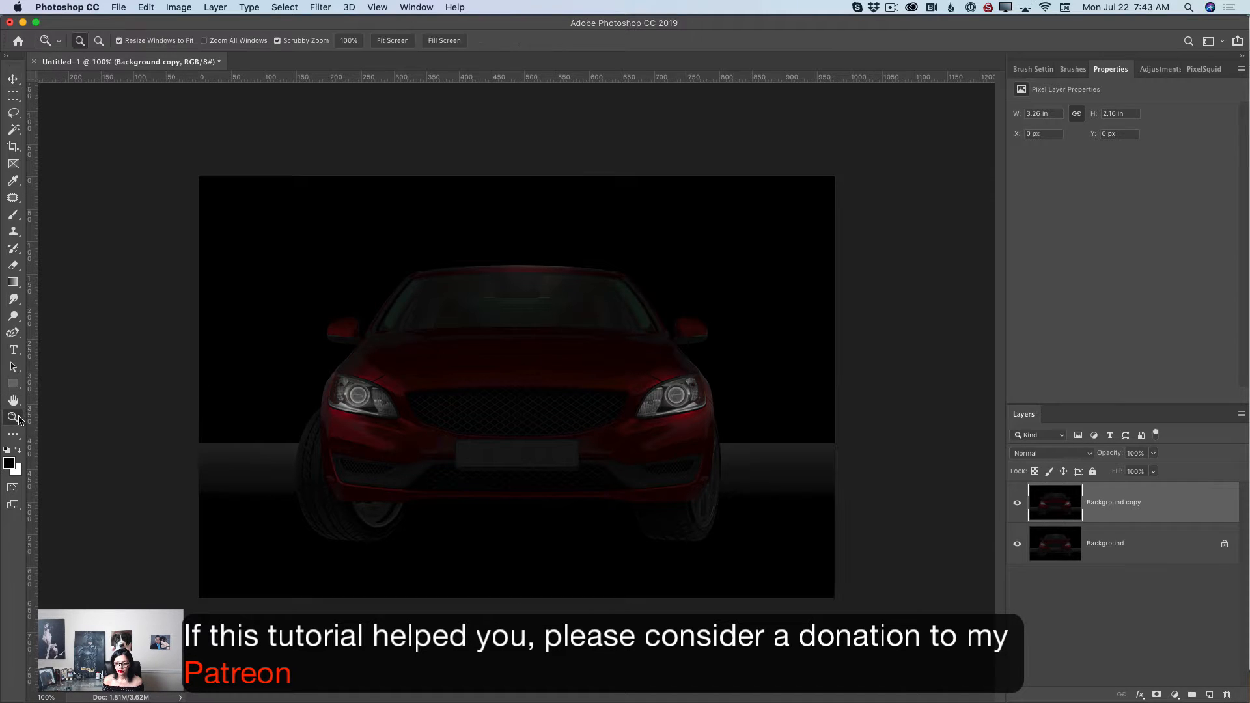
drag(545, 463, 556, 498)
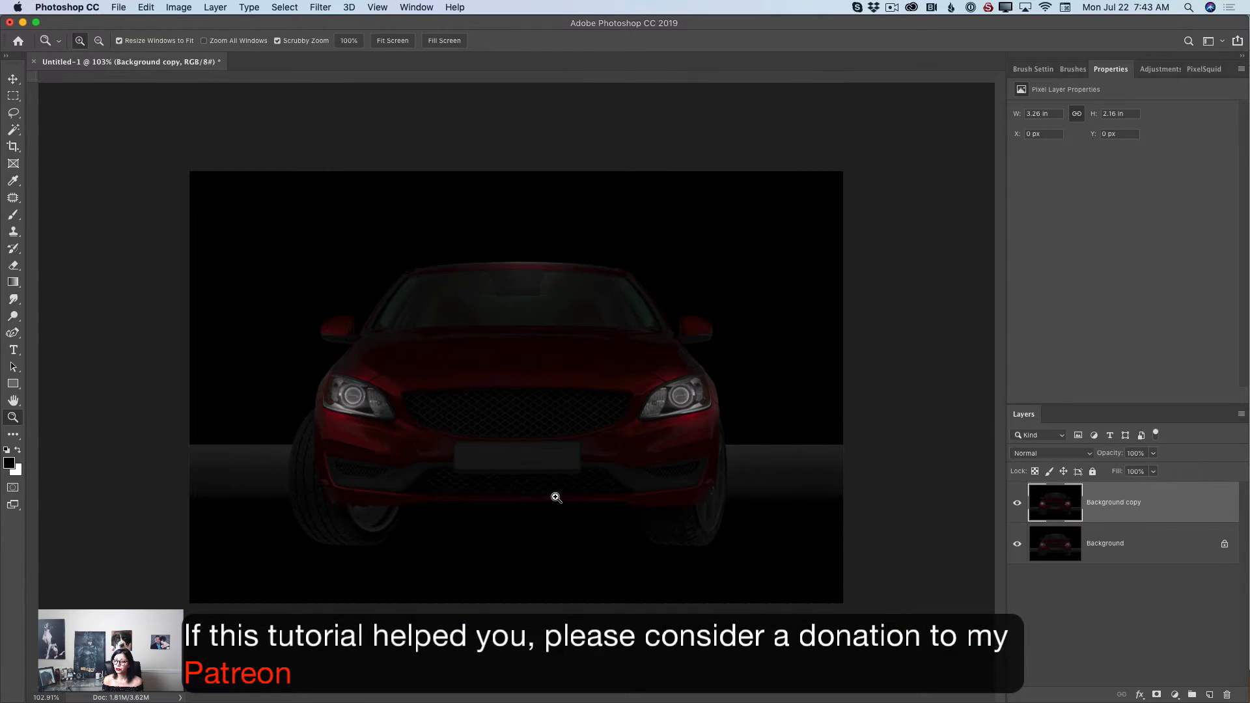
key(super+r)
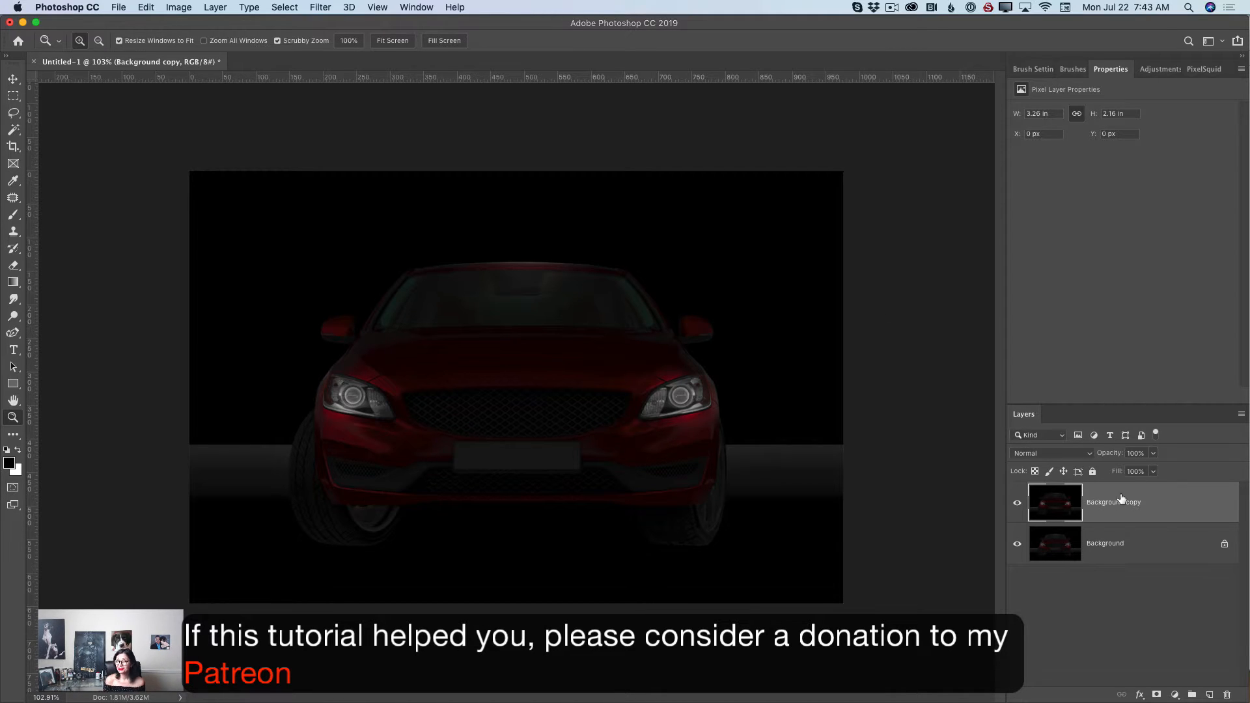
drag(1165, 506, 1209, 695)
click(321, 7)
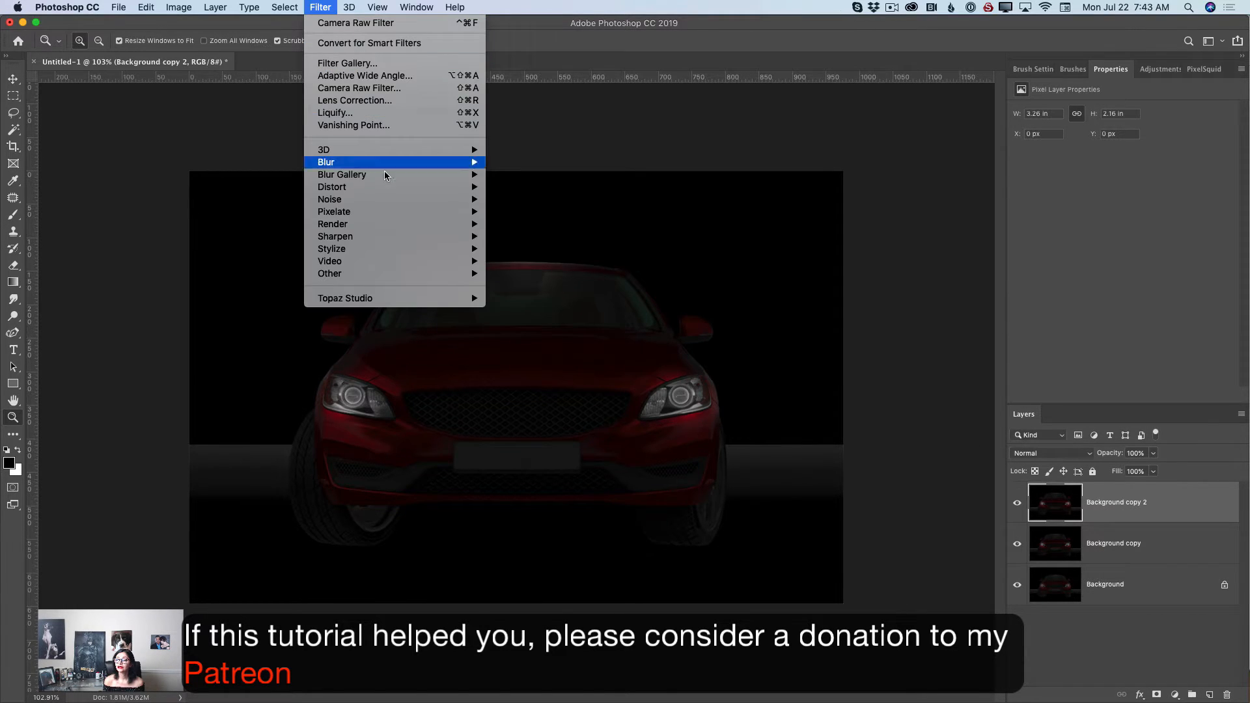
mouse_move(417, 253)
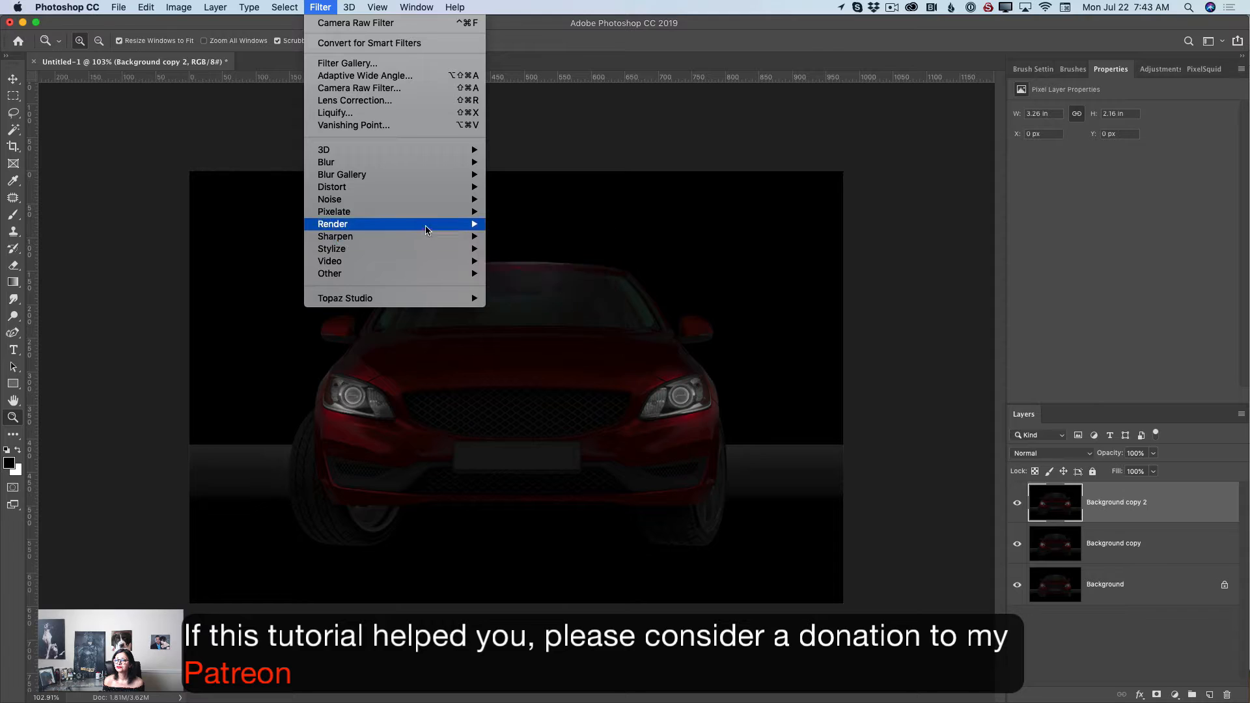
mouse_move(428, 228)
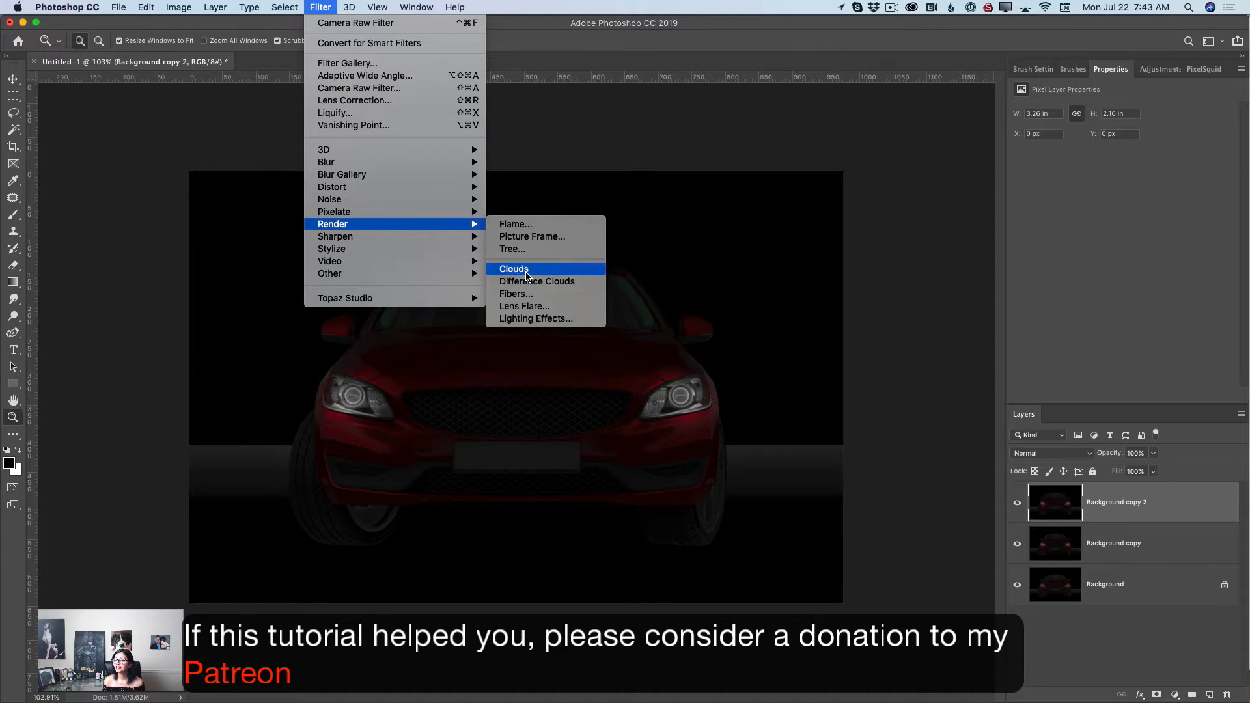
click(536, 319)
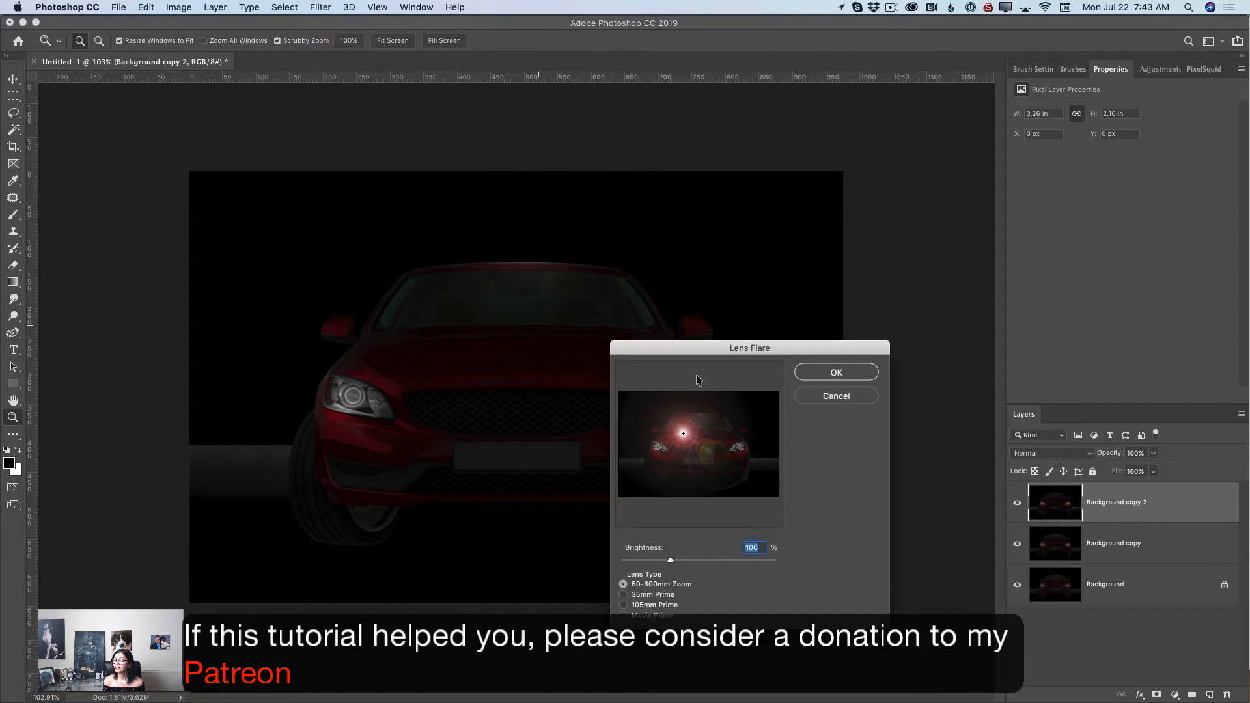
click(837, 396)
Start Lighting Effects on the new copy with the RGB Lights preset, and move the red spotlight up over the roof at intensity 99.
click(320, 7)
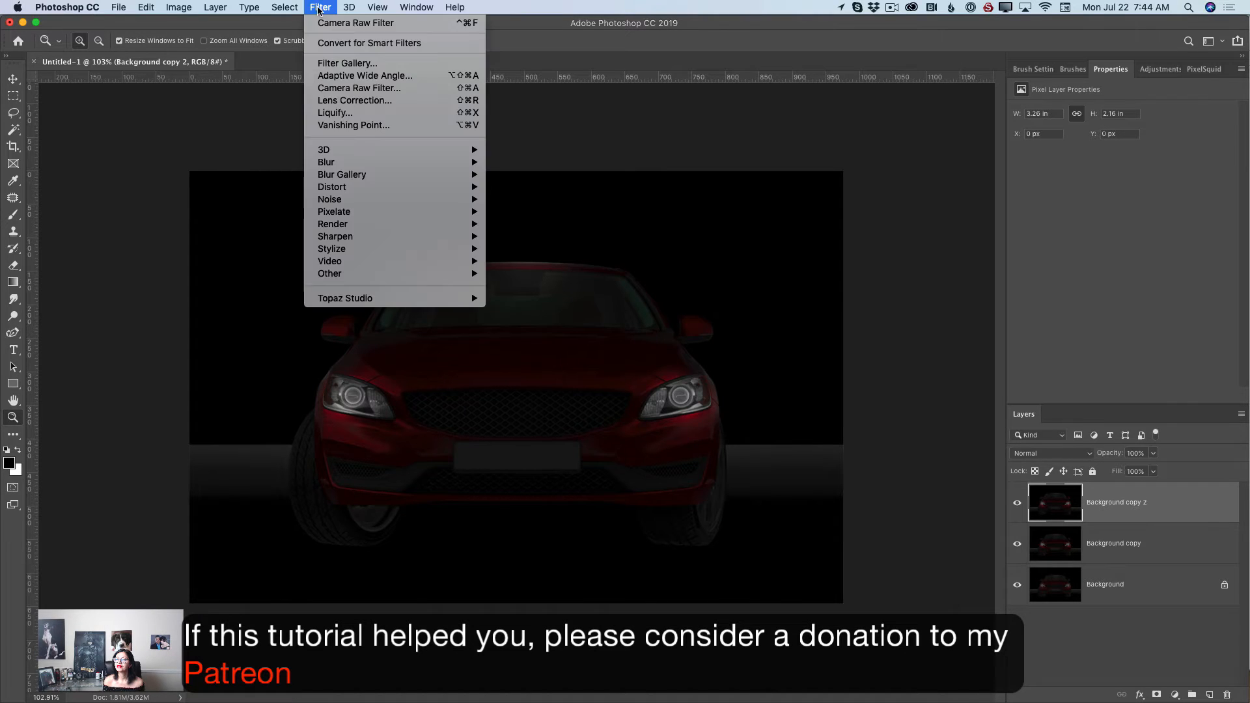
mouse_move(427, 227)
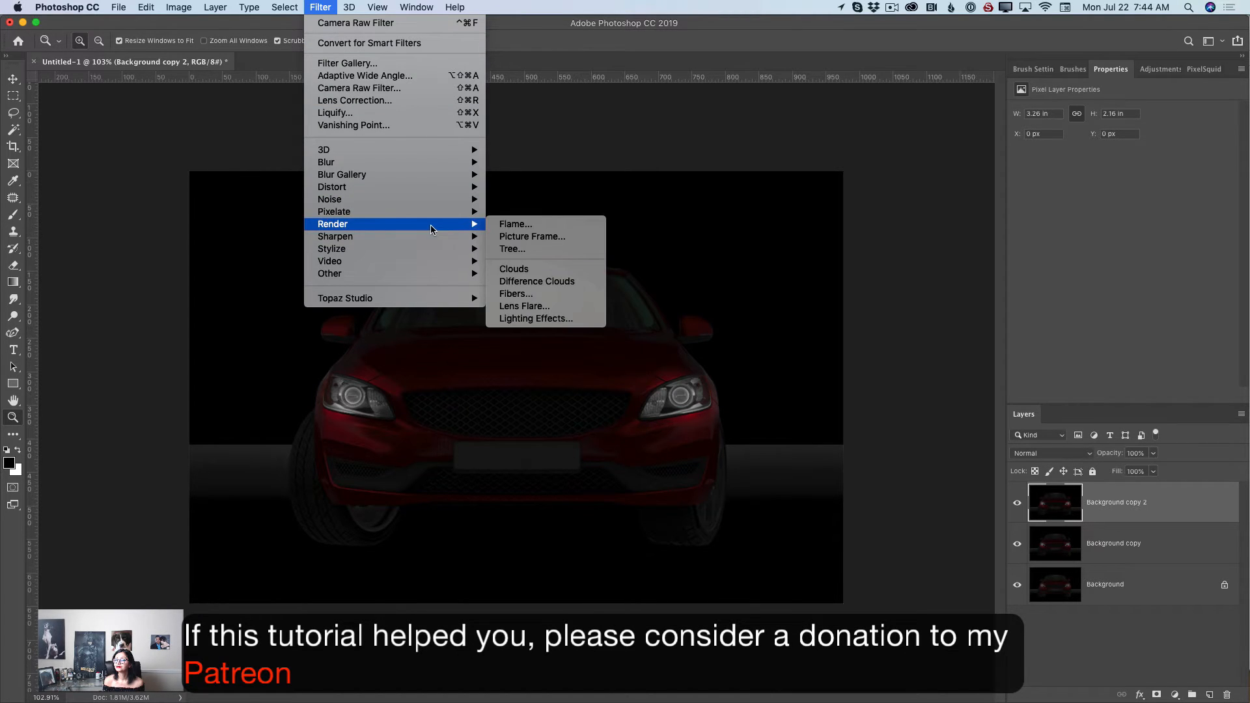
click(539, 319)
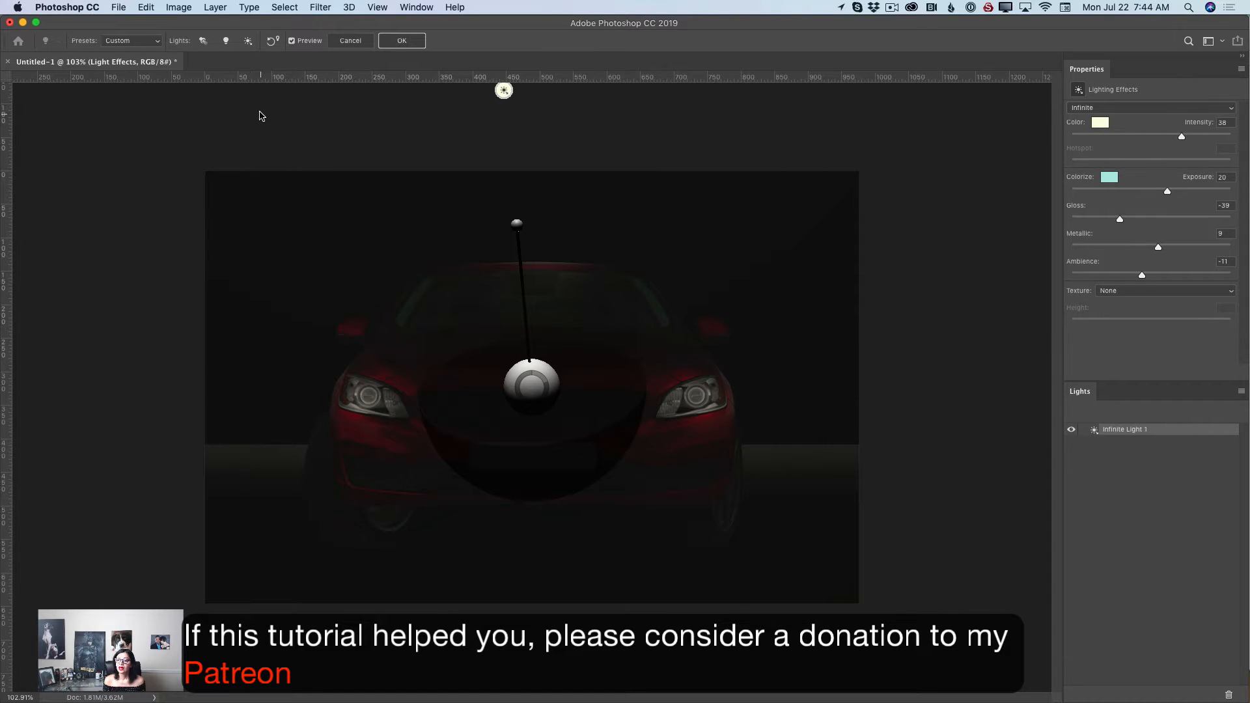
click(140, 43)
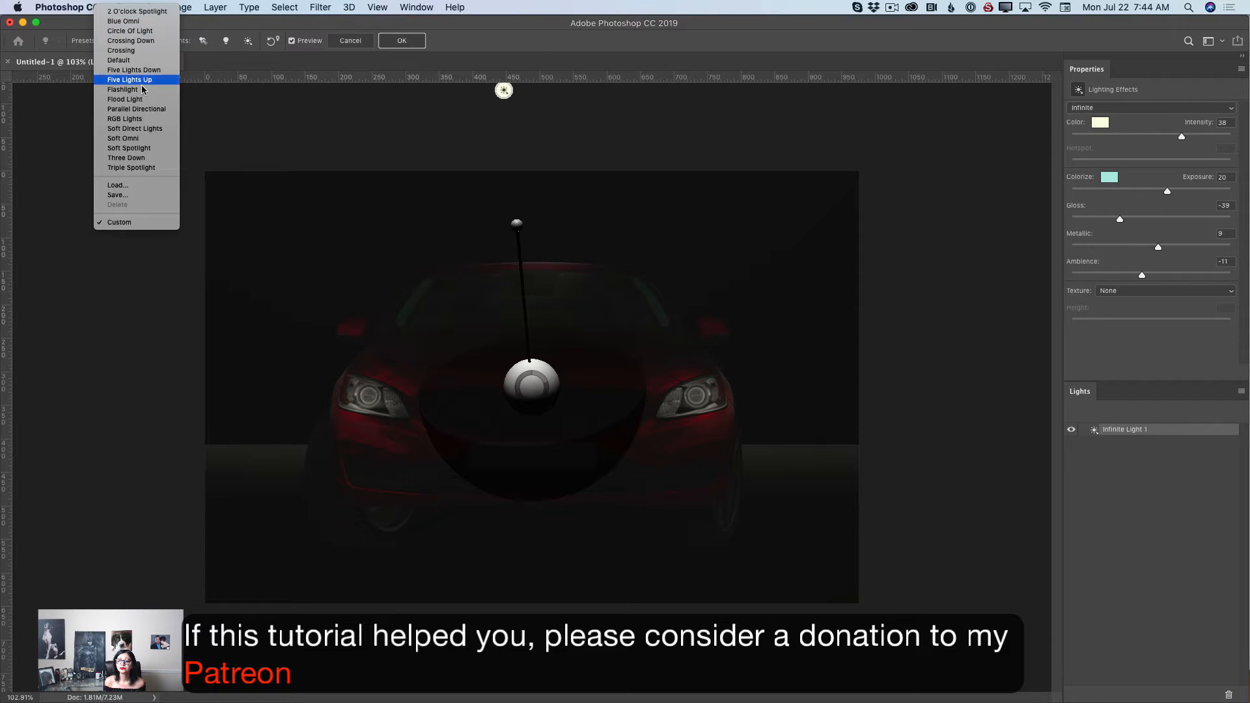
click(148, 120)
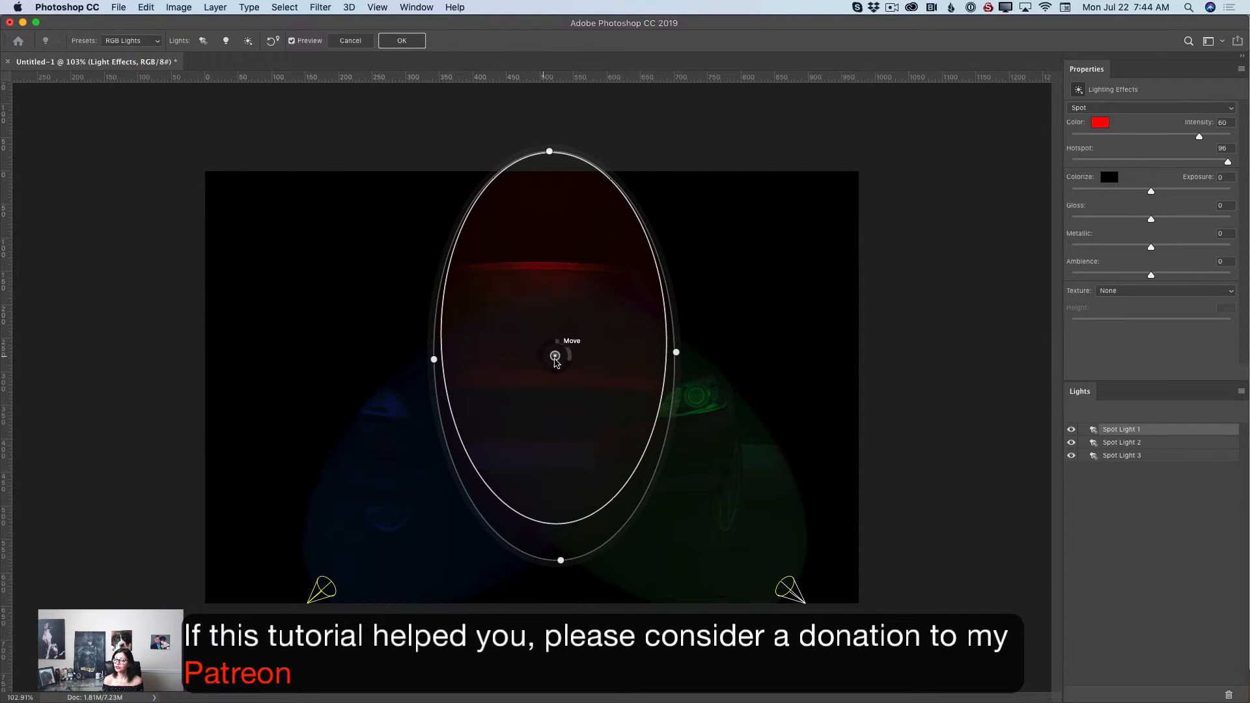
drag(556, 361, 556, 322)
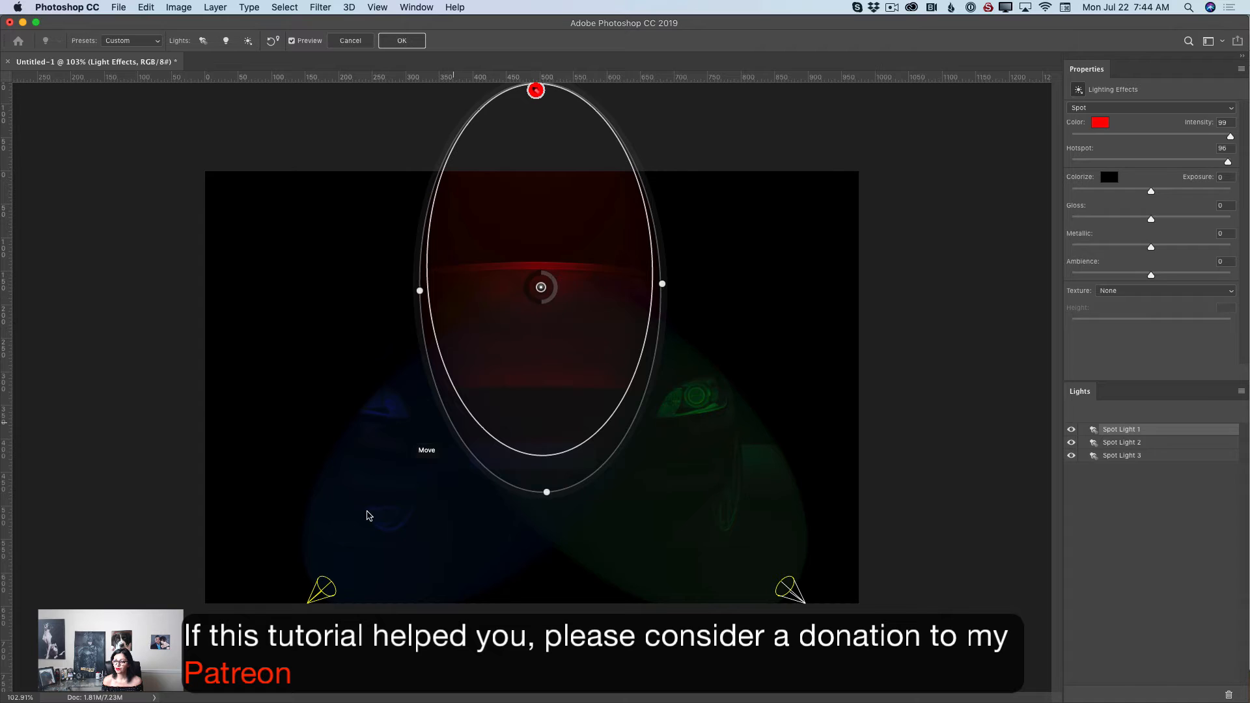
Move the blue spotlight outward over the left headlight, rotate it more upright, and raise its intensity to 100.
click(323, 591)
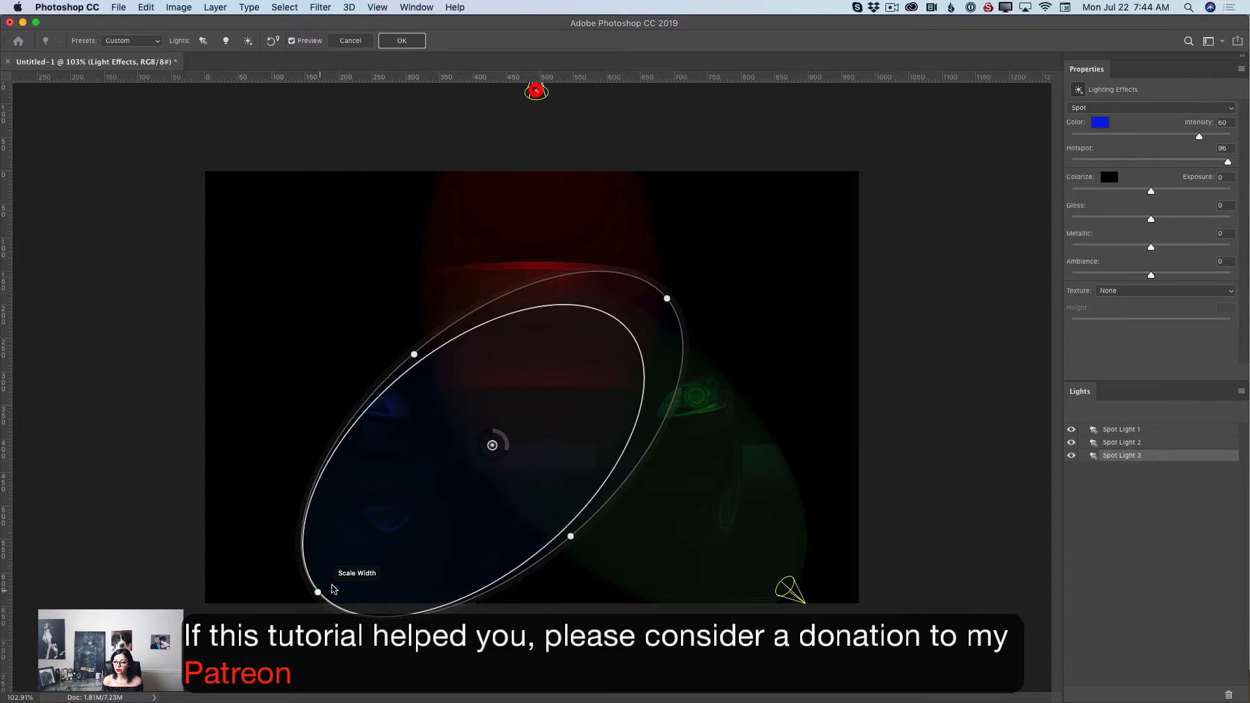
drag(494, 451, 392, 461)
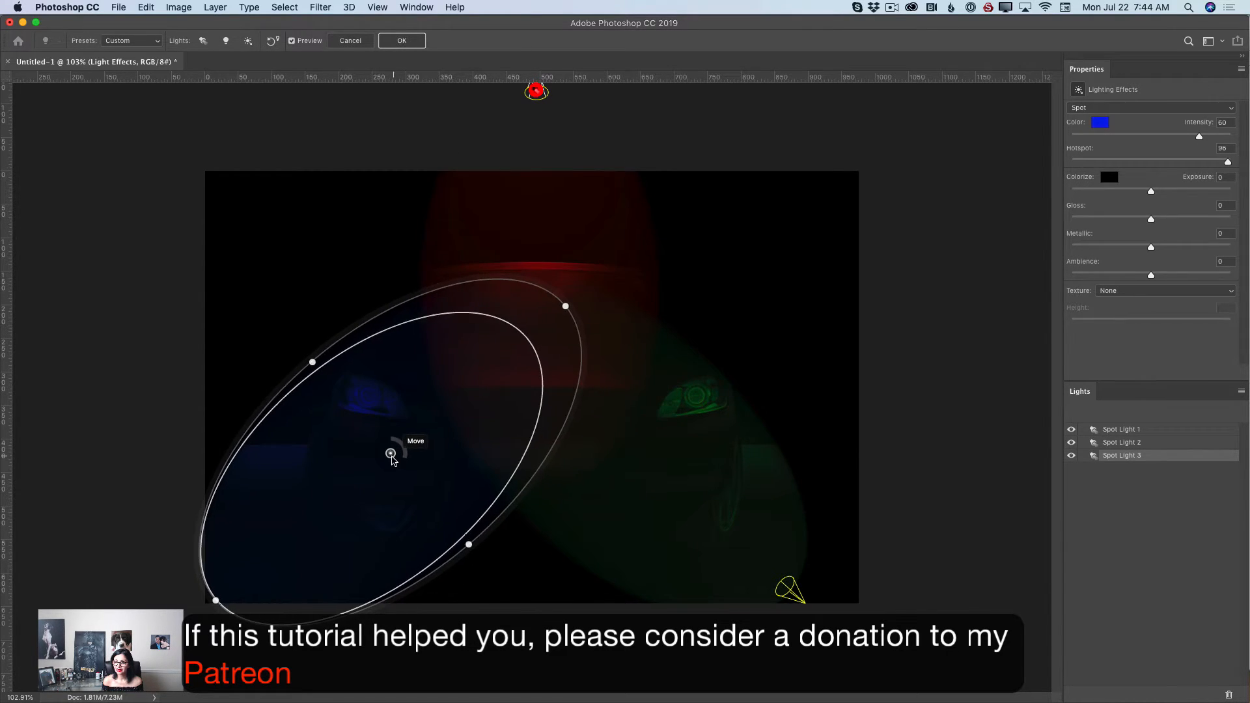
drag(564, 308, 433, 274)
drag(399, 457, 332, 492)
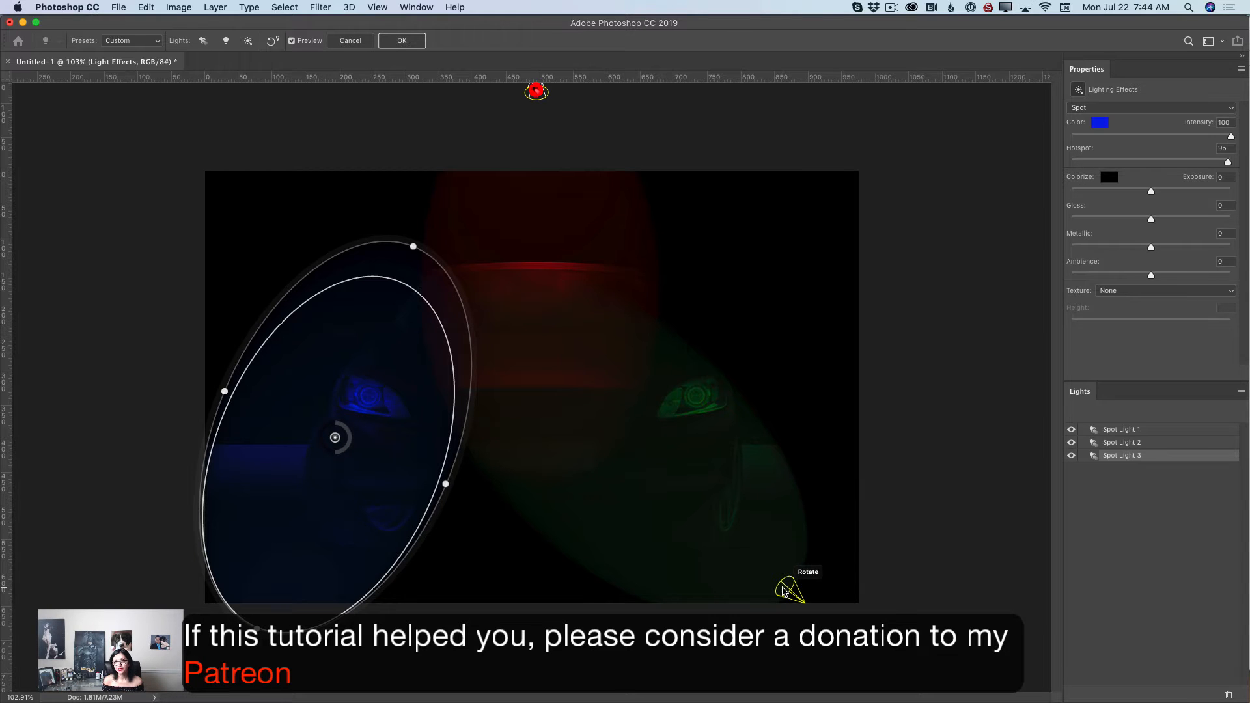
Move the green spotlight over the right headlight, rotate it more upright at intensity 86, and apply the lighting effects.
click(784, 590)
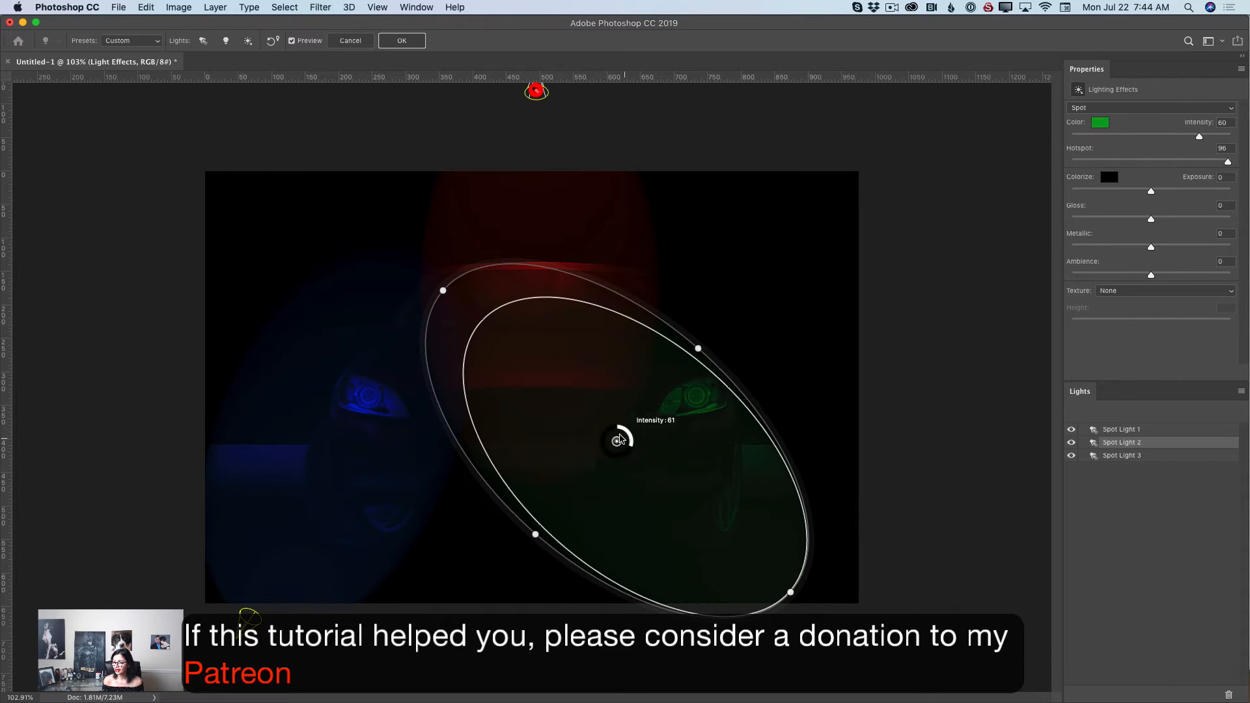
drag(620, 440, 691, 444)
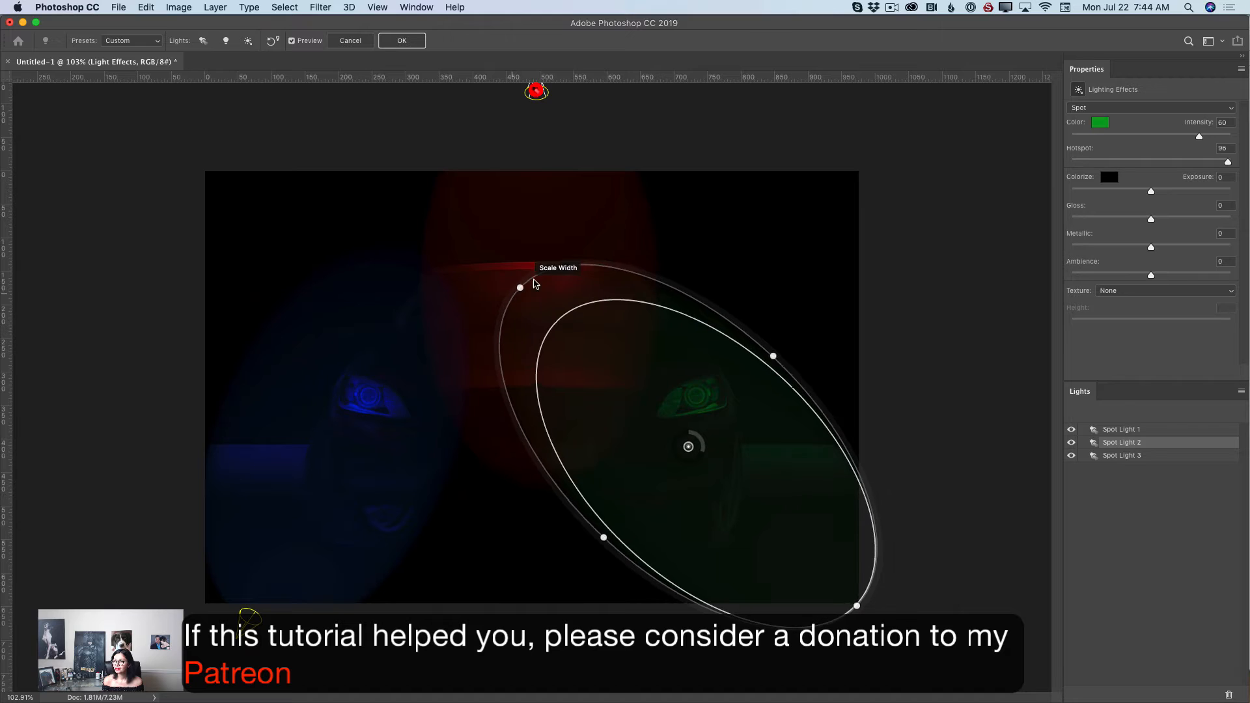
drag(535, 283, 615, 260)
drag(690, 449, 752, 466)
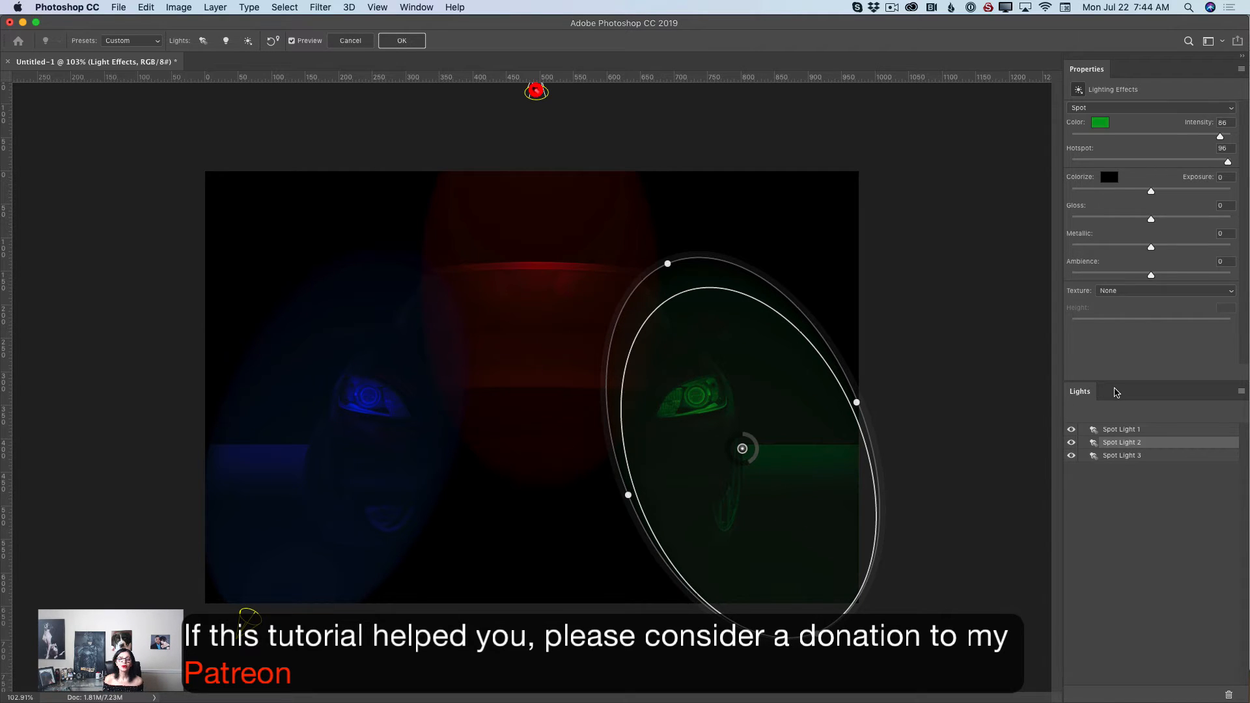
click(402, 40)
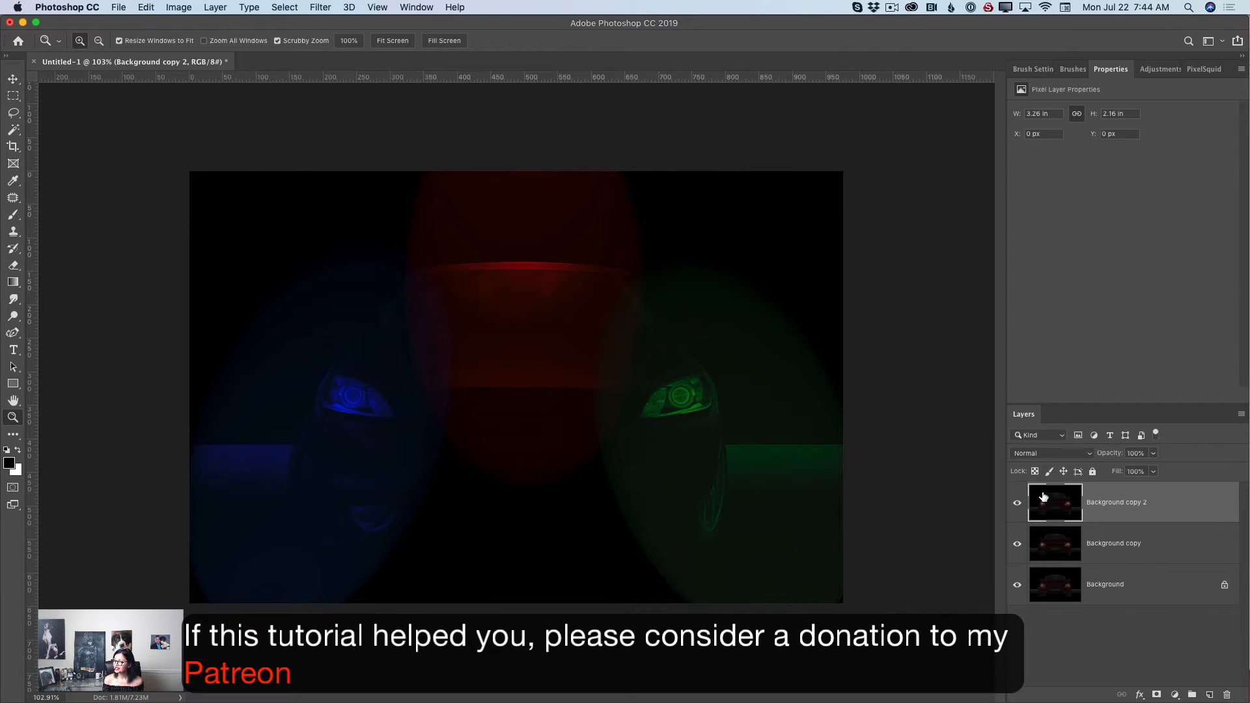
Compare the car with the coloured-light layer hidden and shown, and check the layer's opacity, leaving it at 100%.
click(1018, 503)
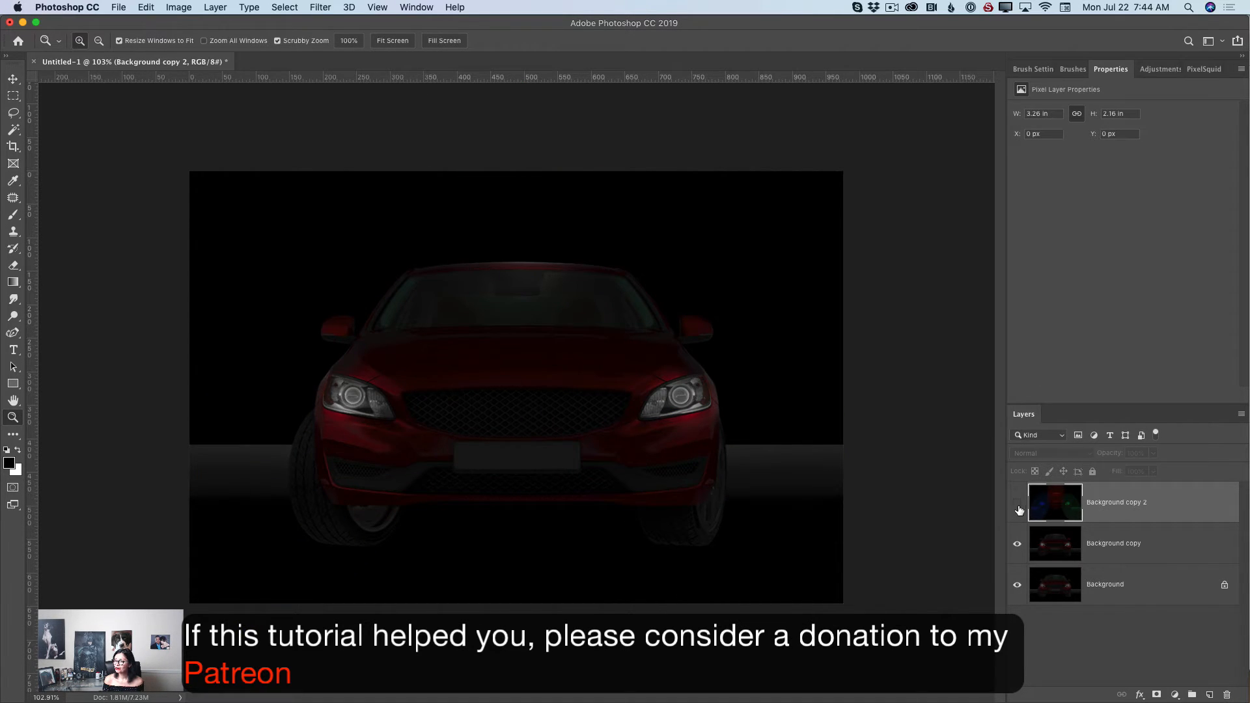
click(1018, 503)
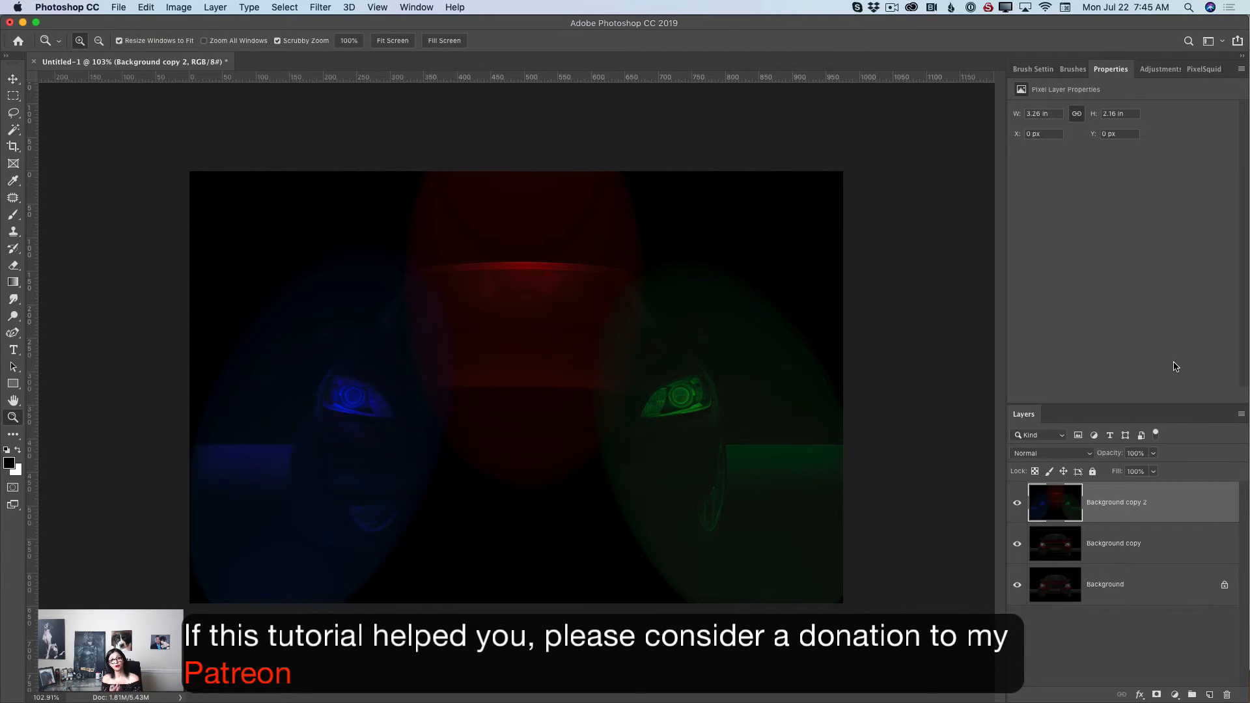
click(1152, 453)
drag(1155, 469, 1197, 478)
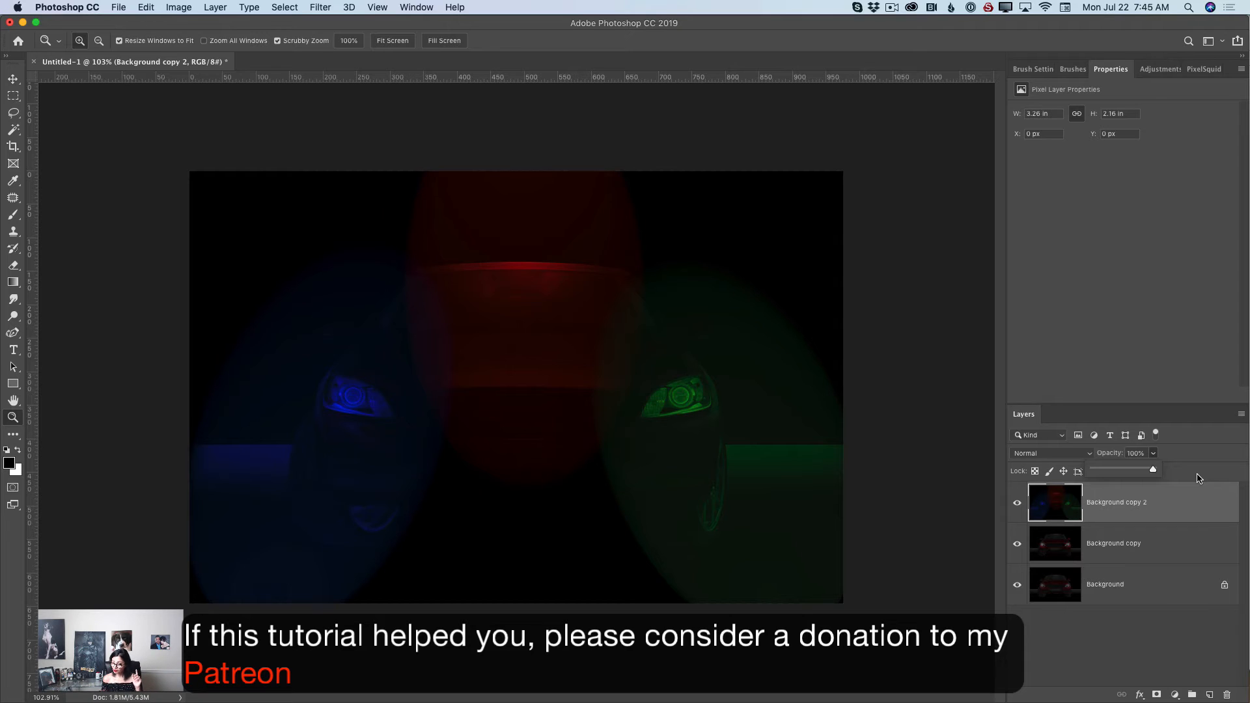
Duplicate the coloured-light layer and start a Lens Flare on the new copy with the 105mm Prime lens type.
drag(1177, 514, 1209, 693)
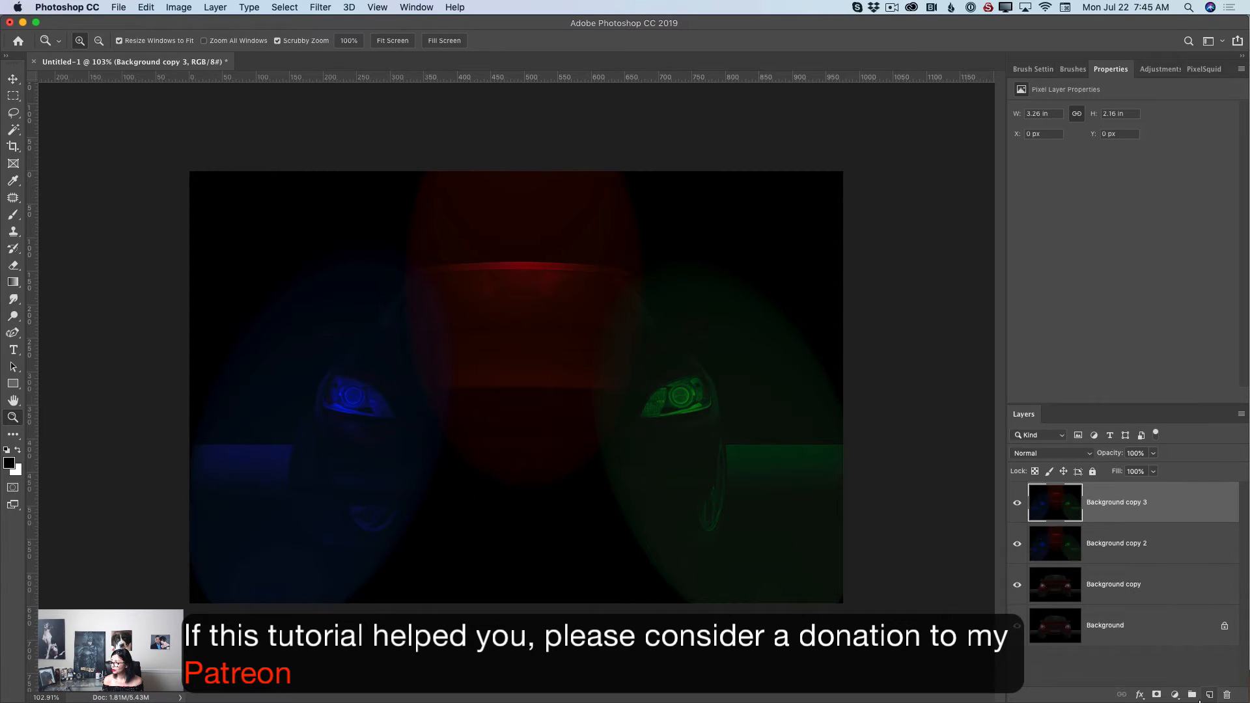
click(321, 7)
mouse_move(444, 225)
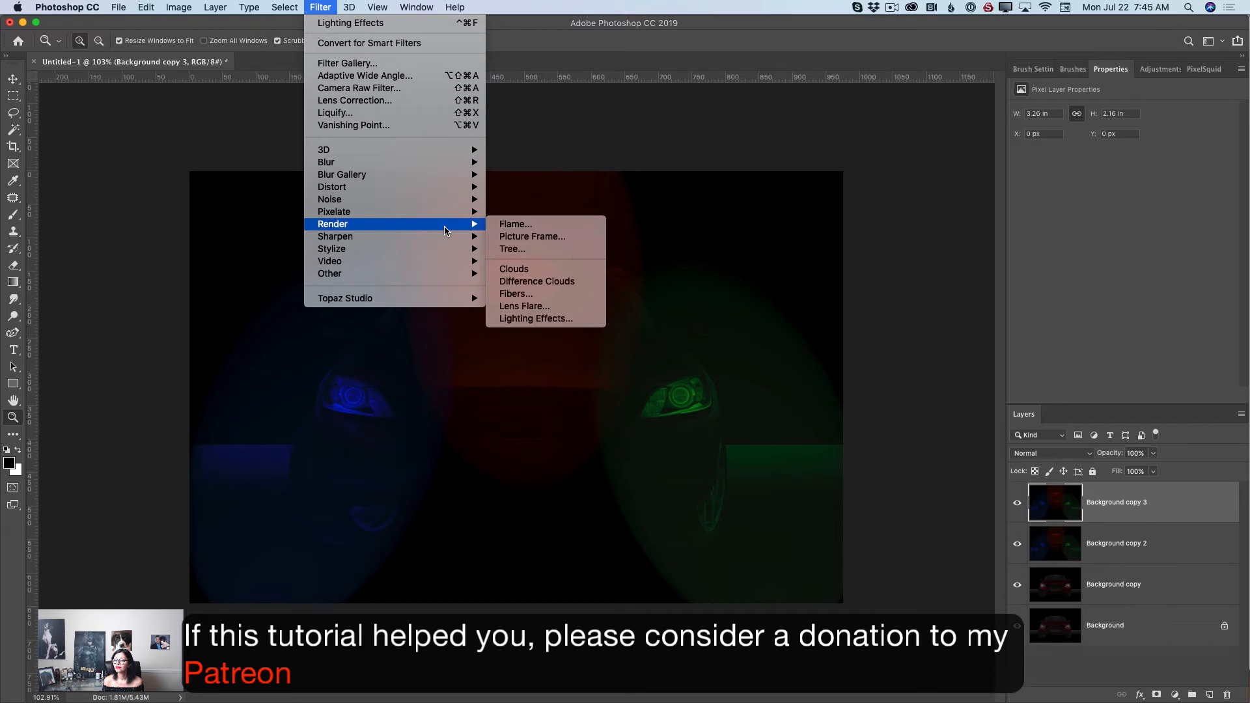
click(525, 306)
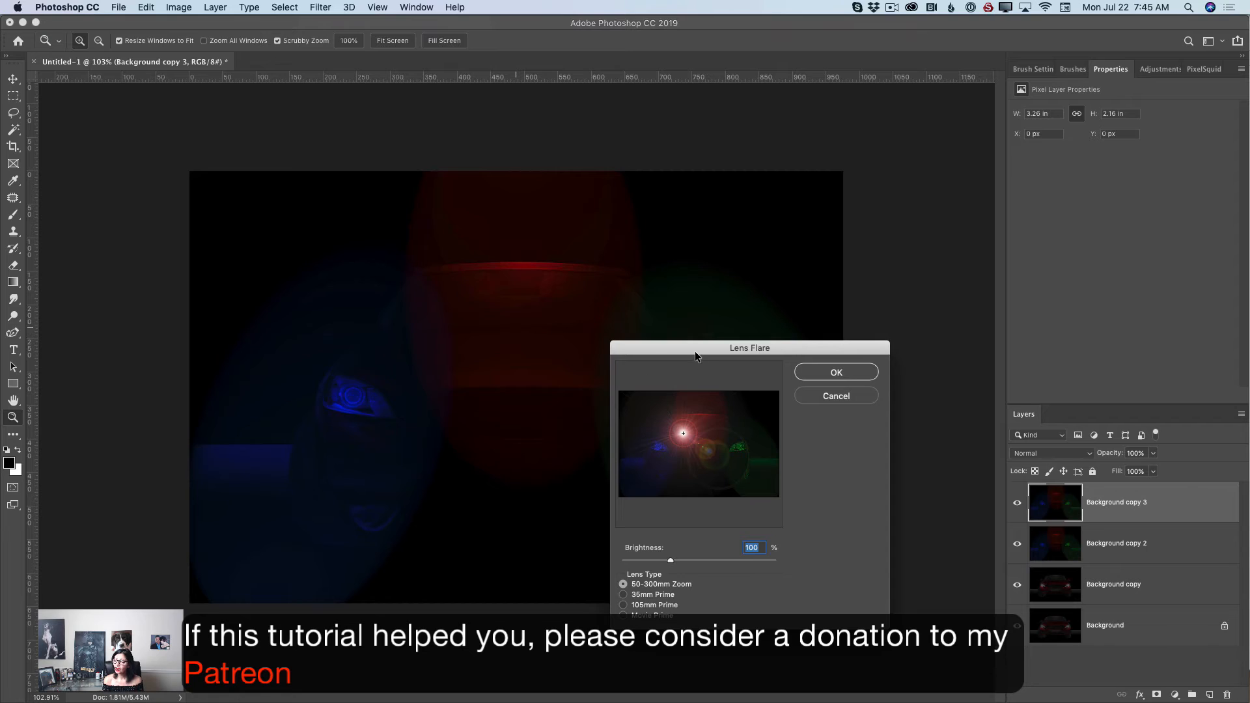
drag(695, 355, 721, 314)
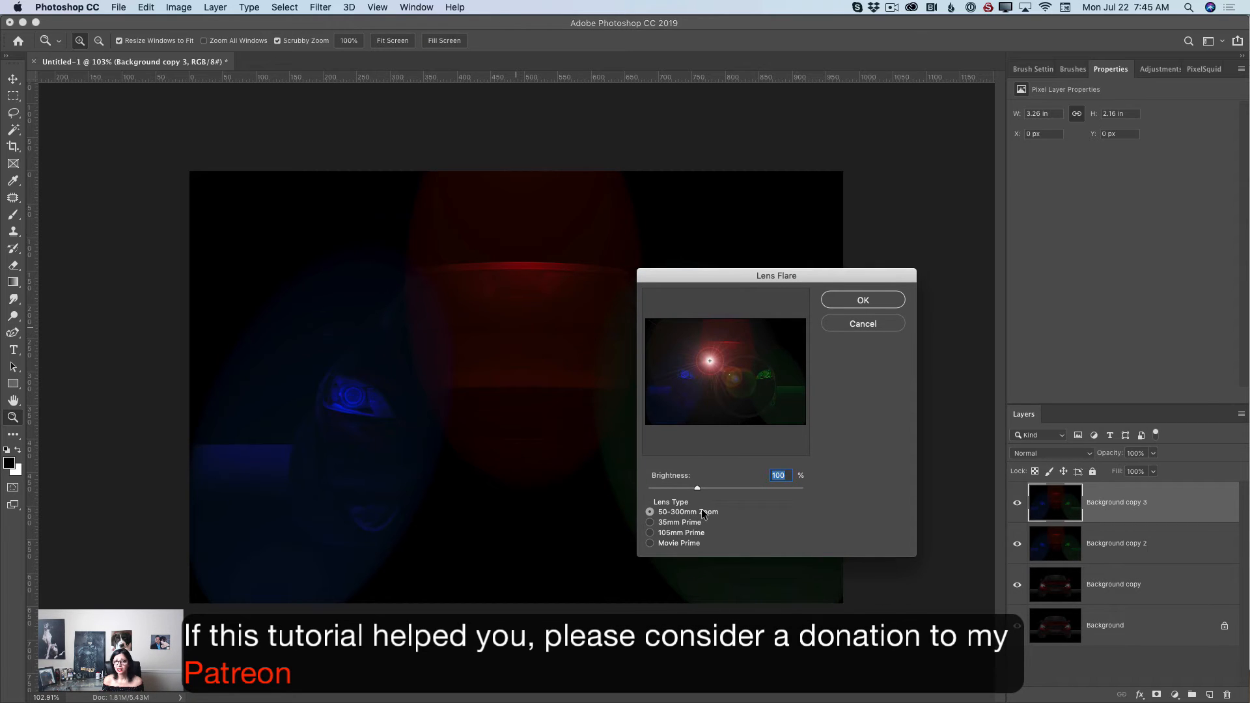
click(650, 533)
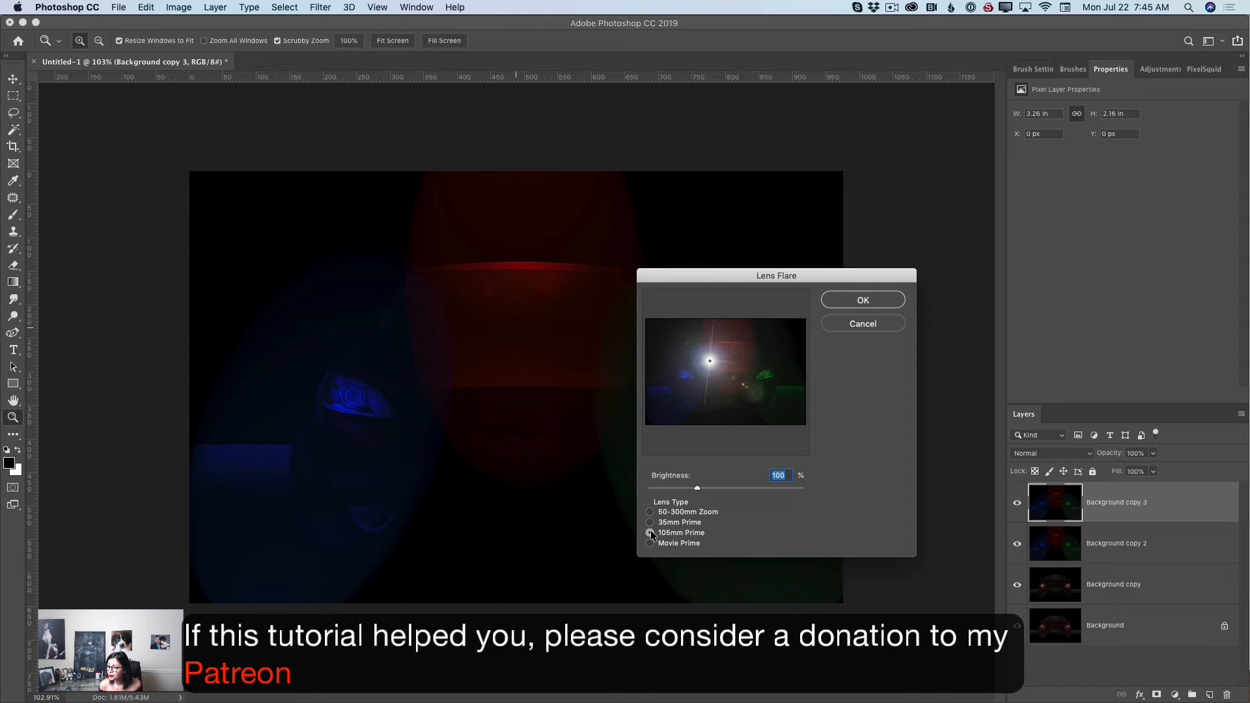